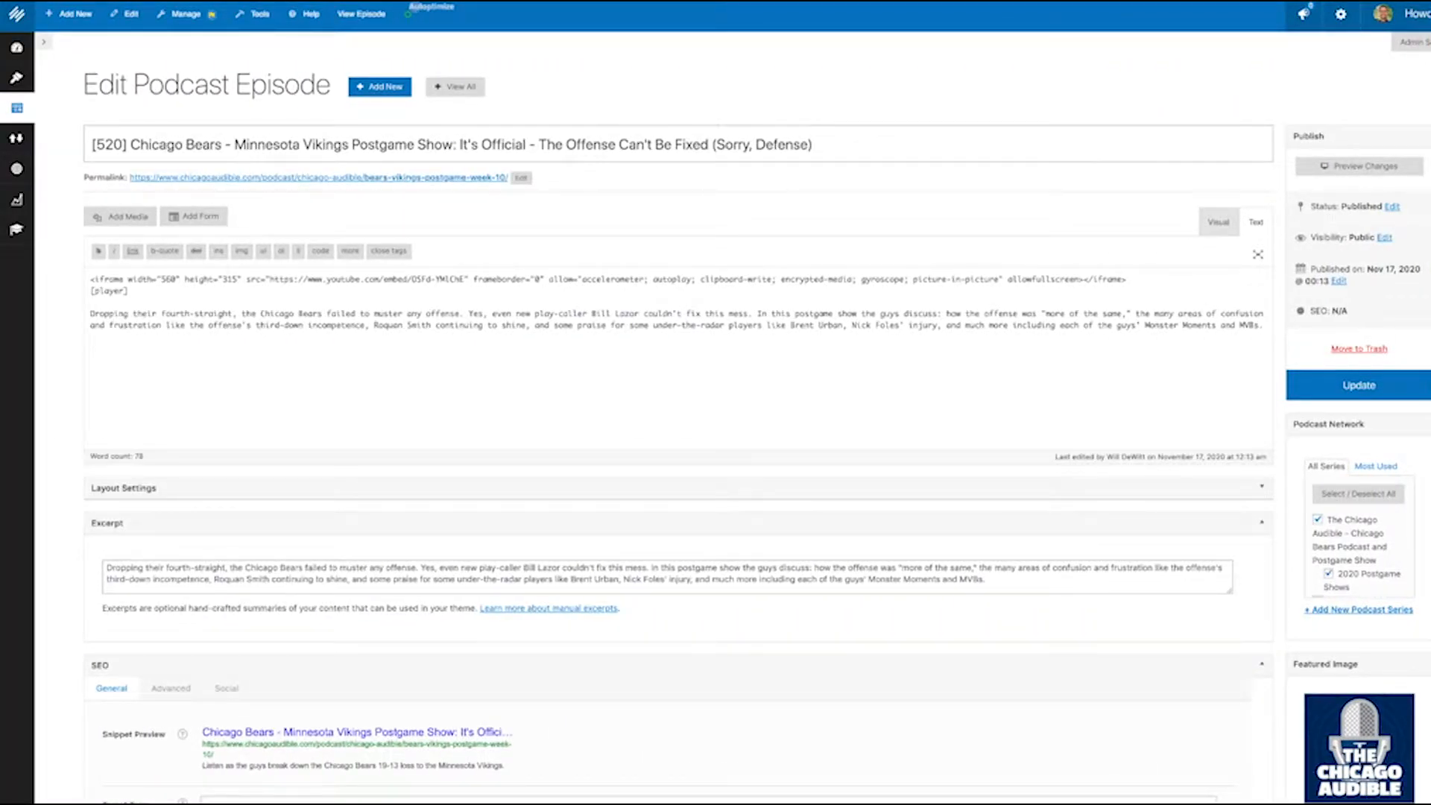
Step: Examine the advanced SEO settings of the Chicago Bears - Minnesota Vikings postgame episode, including its meta robots options
scroll(756, 418, down, 3)
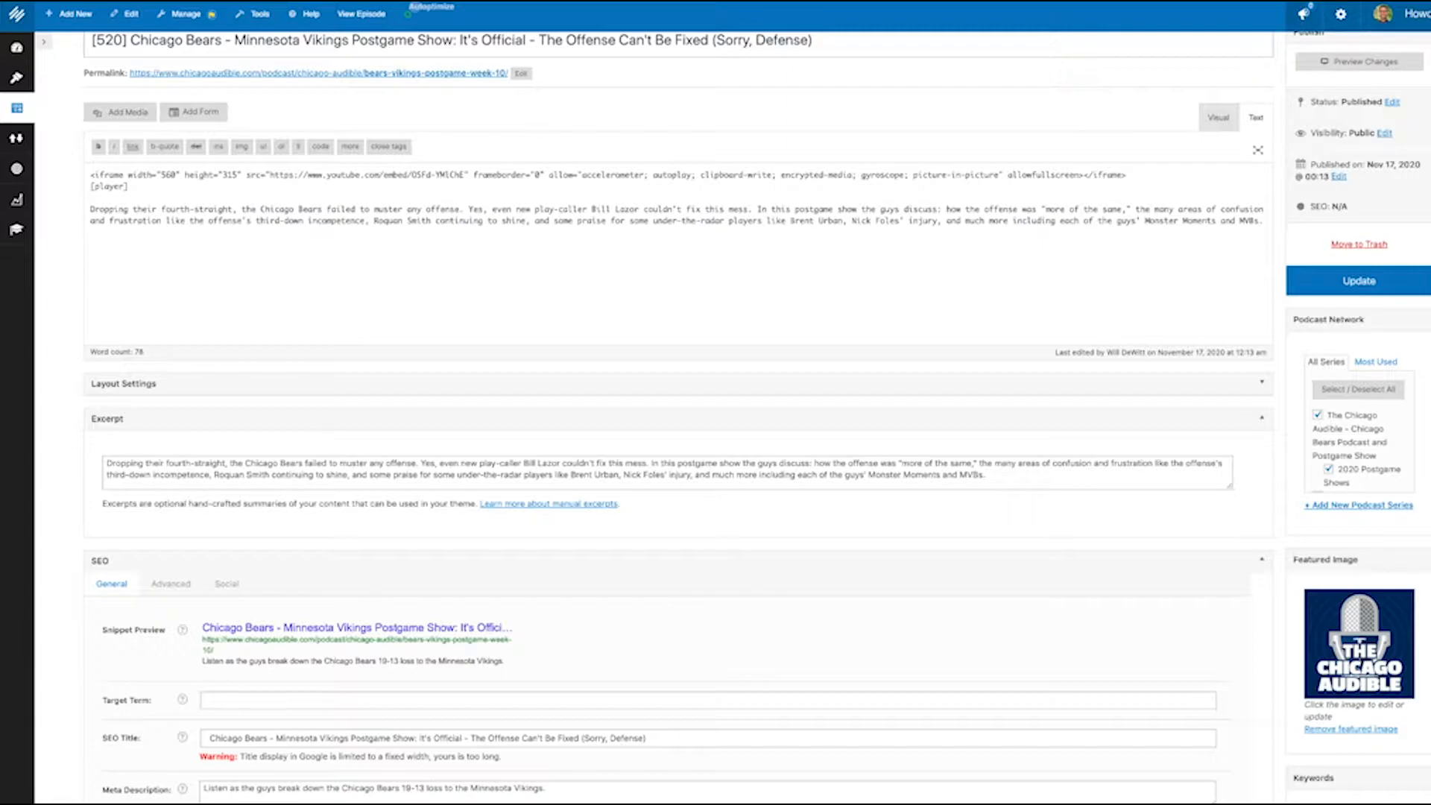
click(181, 584)
scroll(403, 676, down, 3)
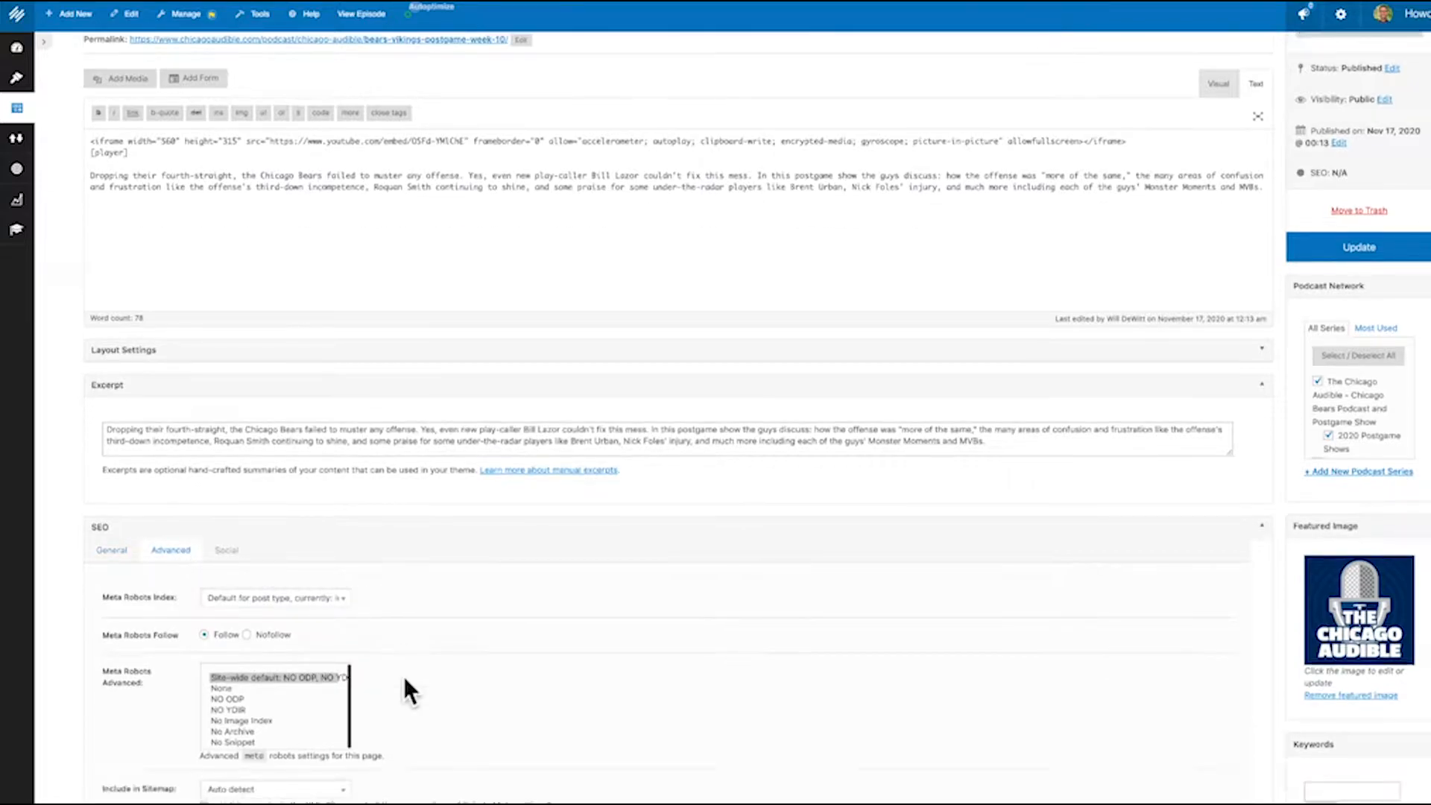
scroll(404, 677, down, 1)
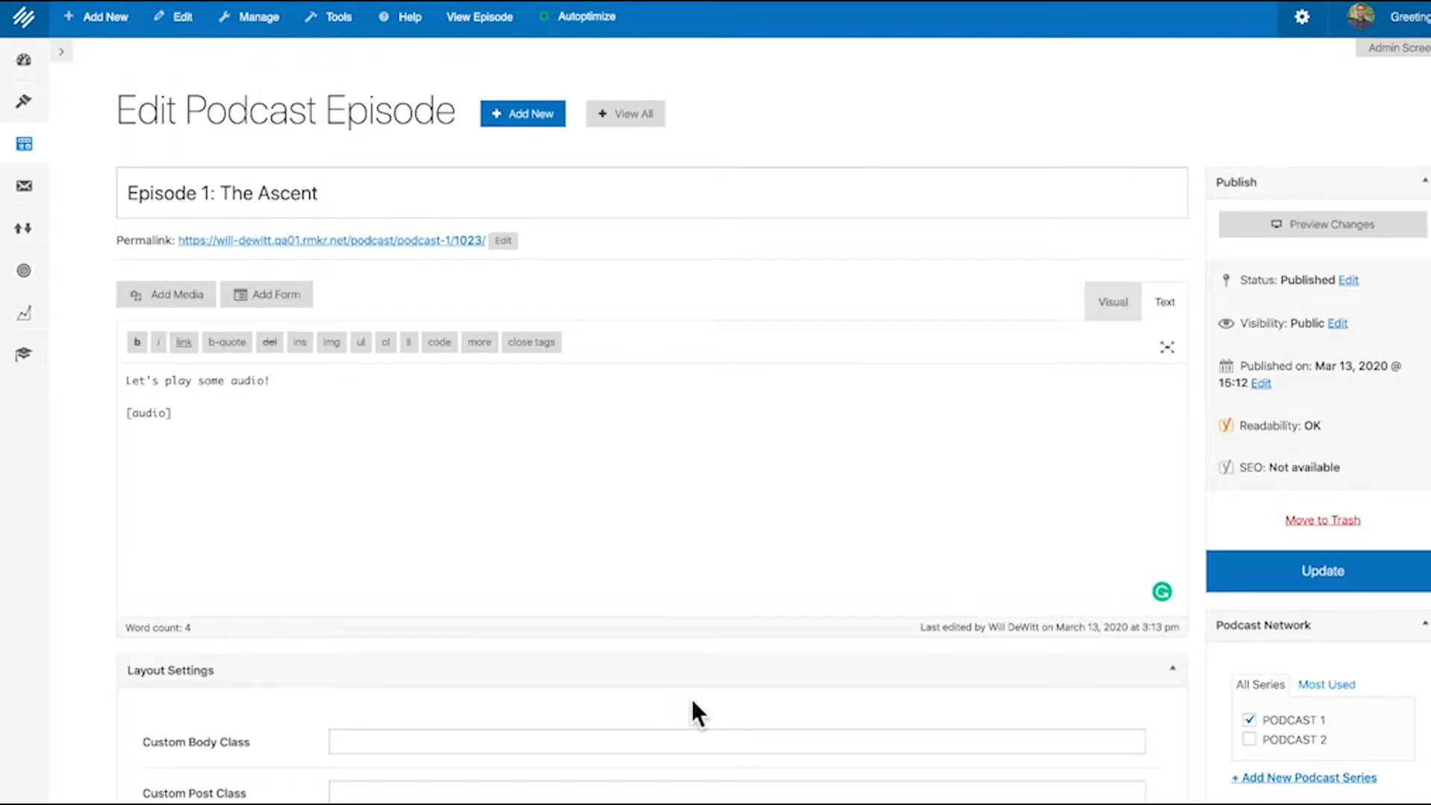
Step: Examine the advanced Yoast SEO settings of the podcast episode "Episode 1: The Ascent"
scroll(693, 705, down, 7)
scroll(692, 704, down, 8)
click(136, 476)
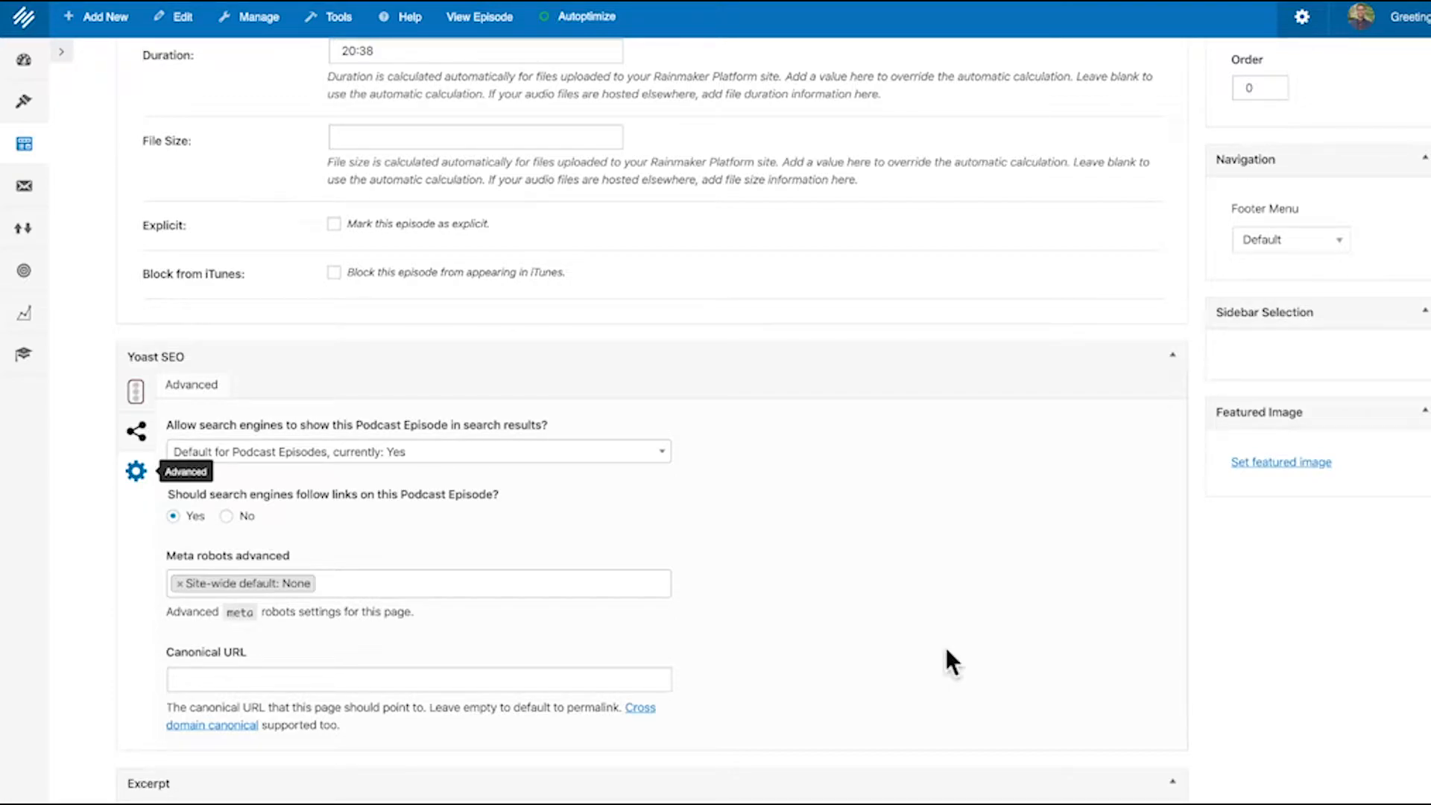
Step: Open the site's Redirection settings and go to the form for adding a new redirection
mouse_move(1300, 27)
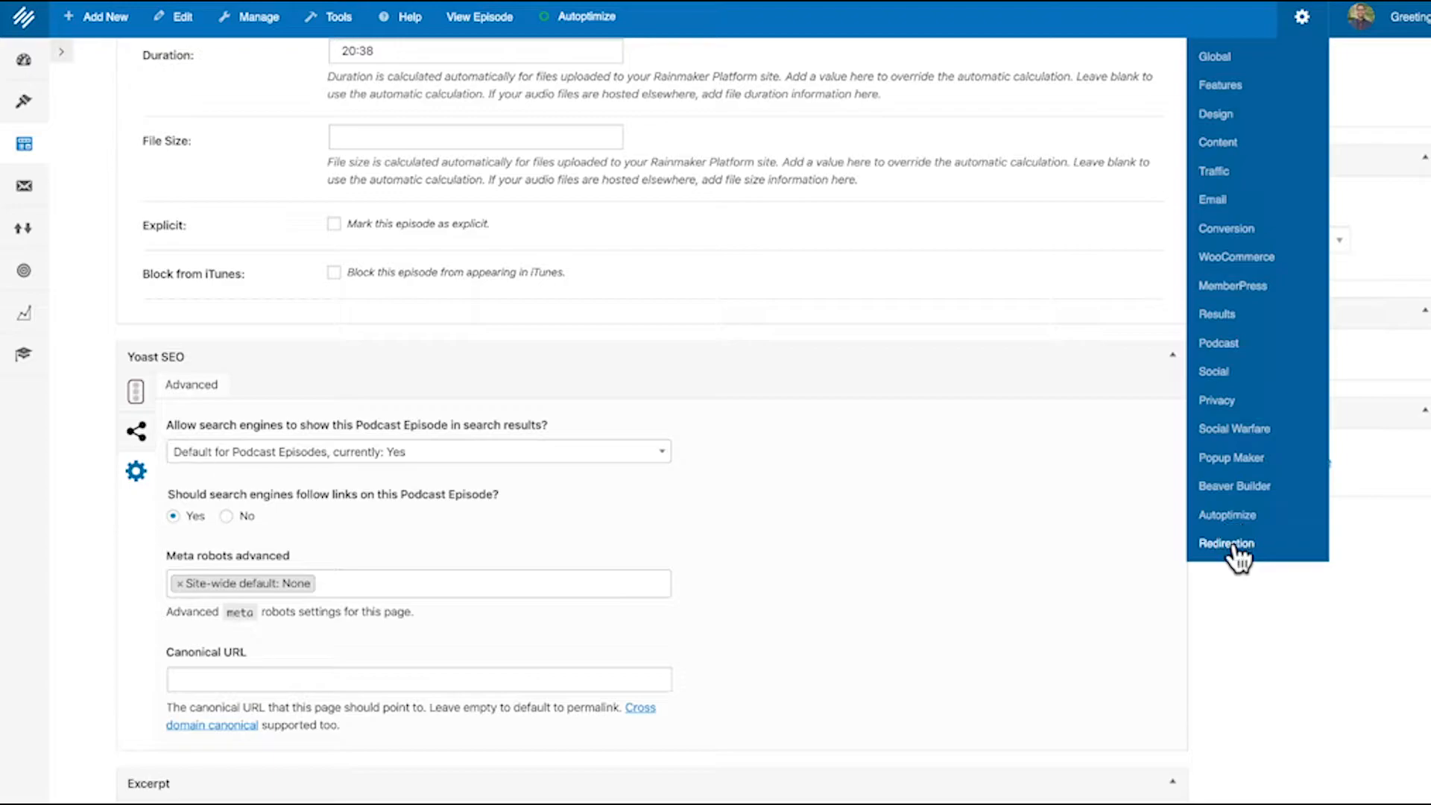
click(888, 228)
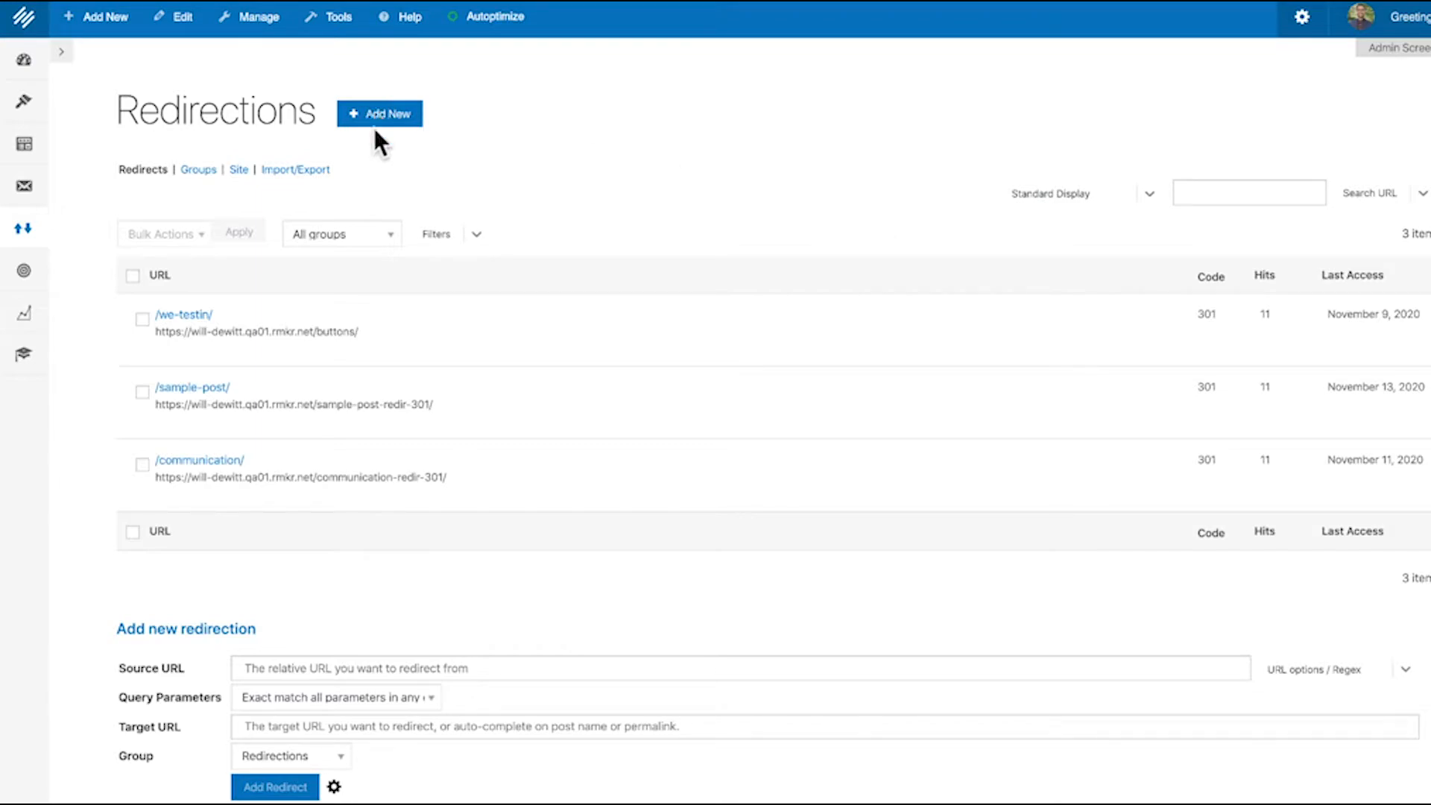
scroll(490, 298, down, 2)
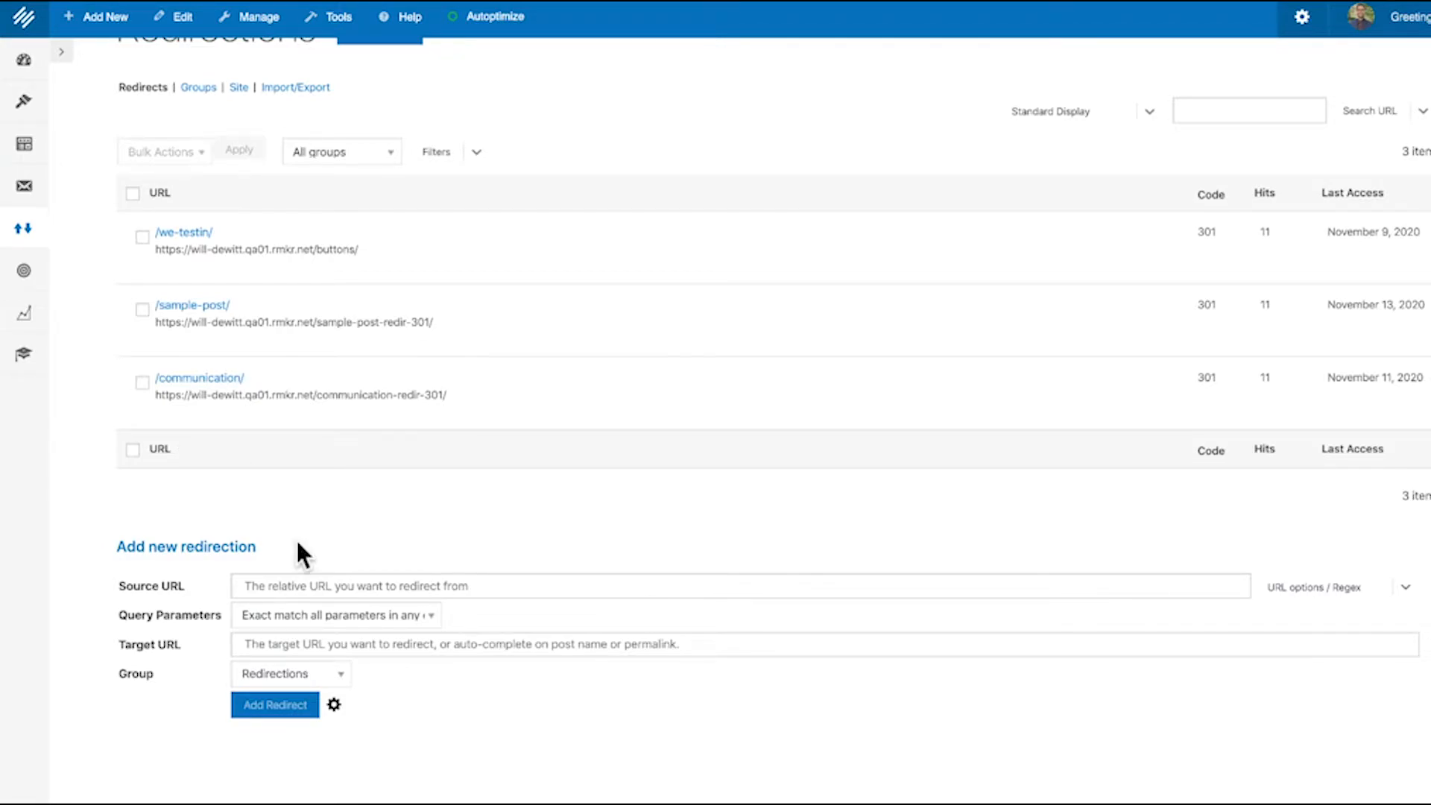
Step: Fill in a new redirection from /podcast/podcast-1/episode-4-maintaining-altitude/ to the Buttons page, keeping the Redirections group
click(328, 581)
text(/podcast/podcast-1/episode-4-maintaining-altitude/)
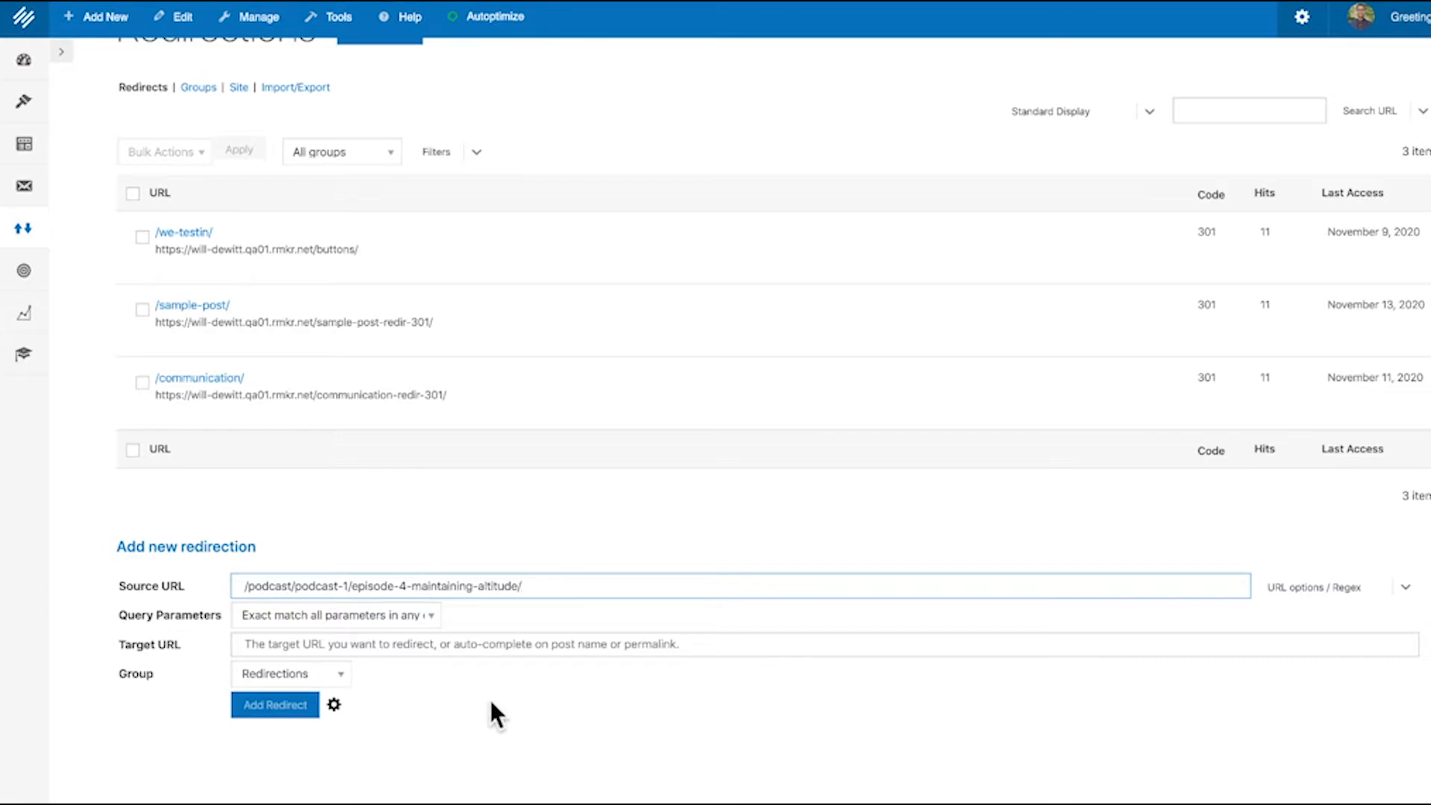
click(411, 643)
text(buttons)
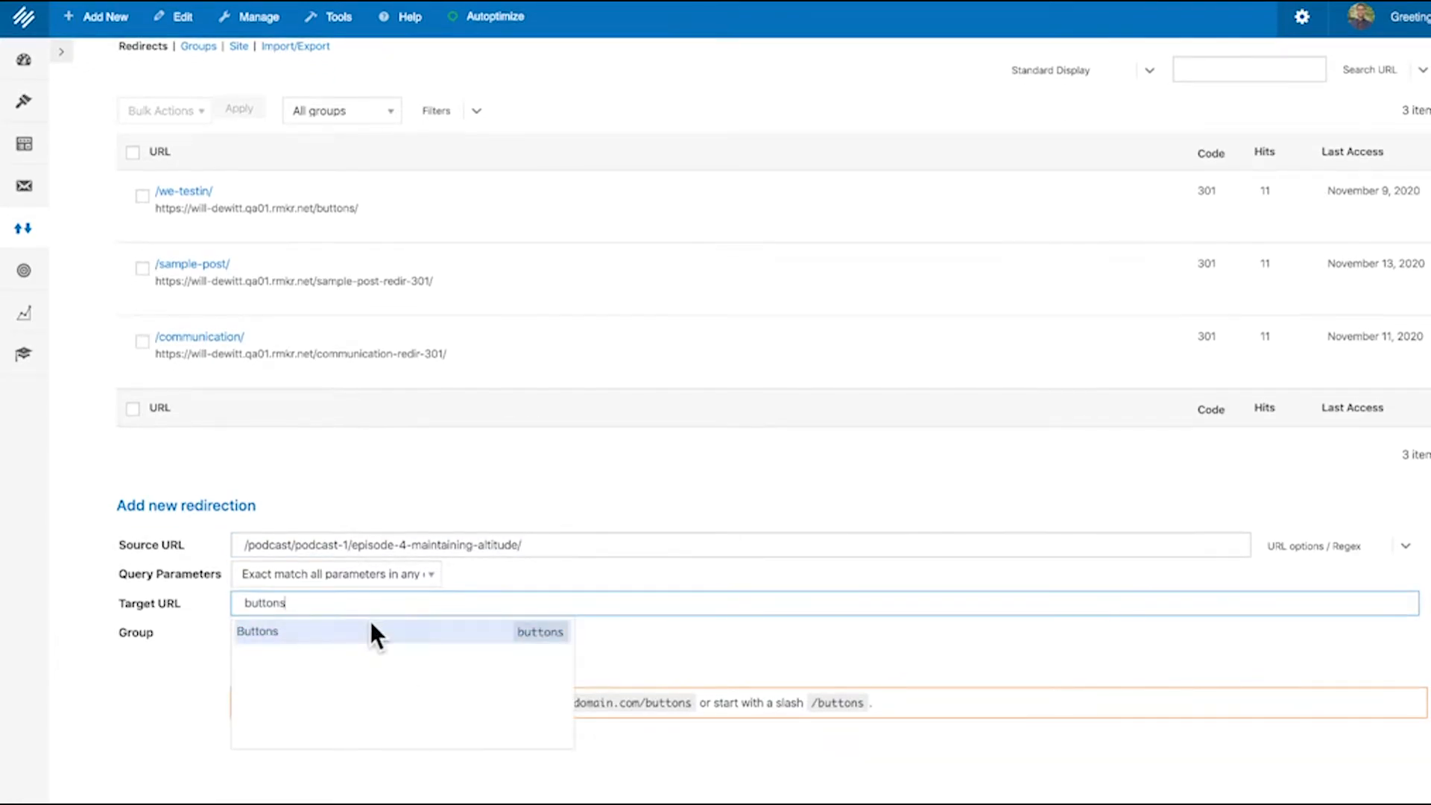
click(369, 624)
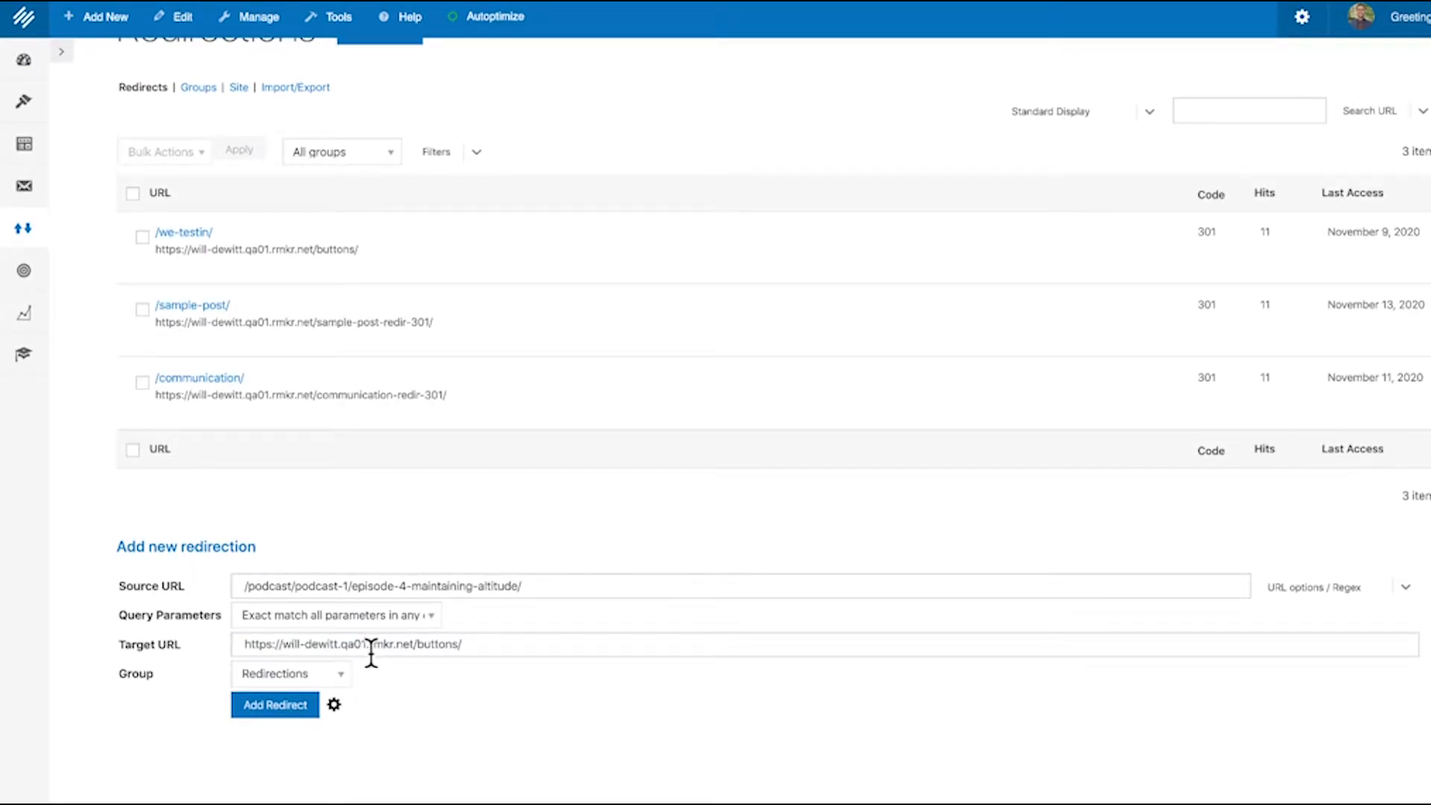
click(319, 680)
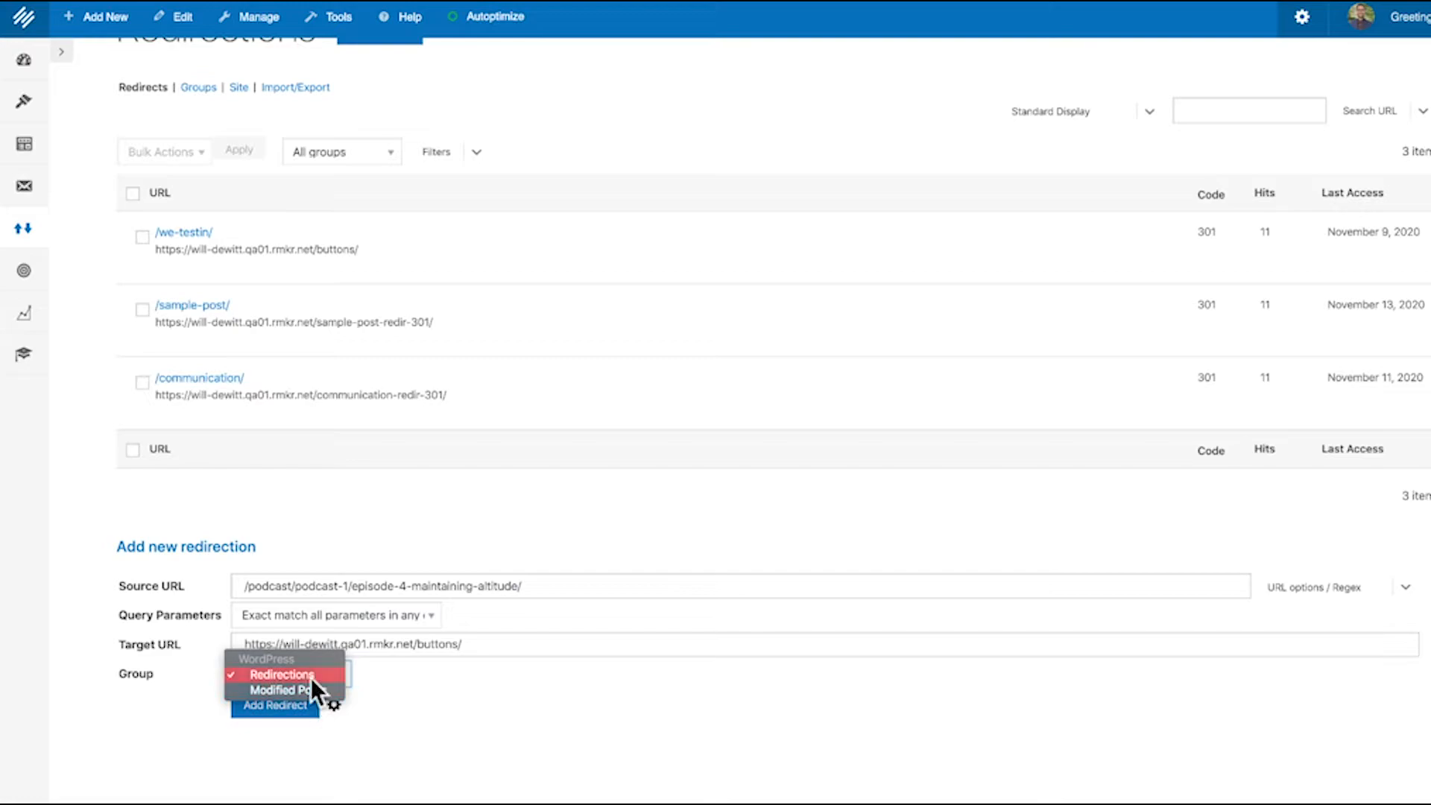
click(506, 690)
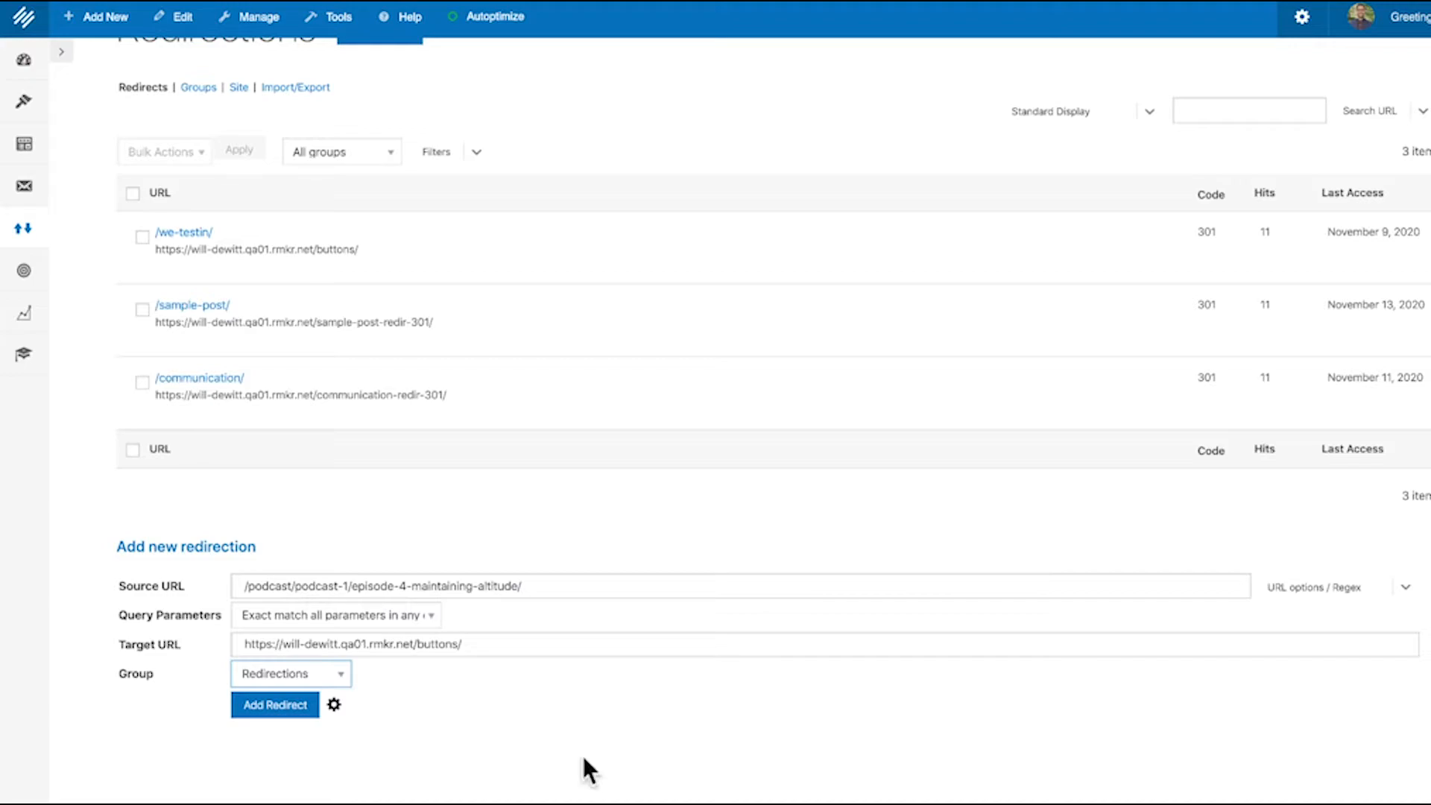
Step: Expand the new redirection's advanced options and review the available HTTP codes and the actions offered when a URL is matched
click(325, 722)
click(332, 708)
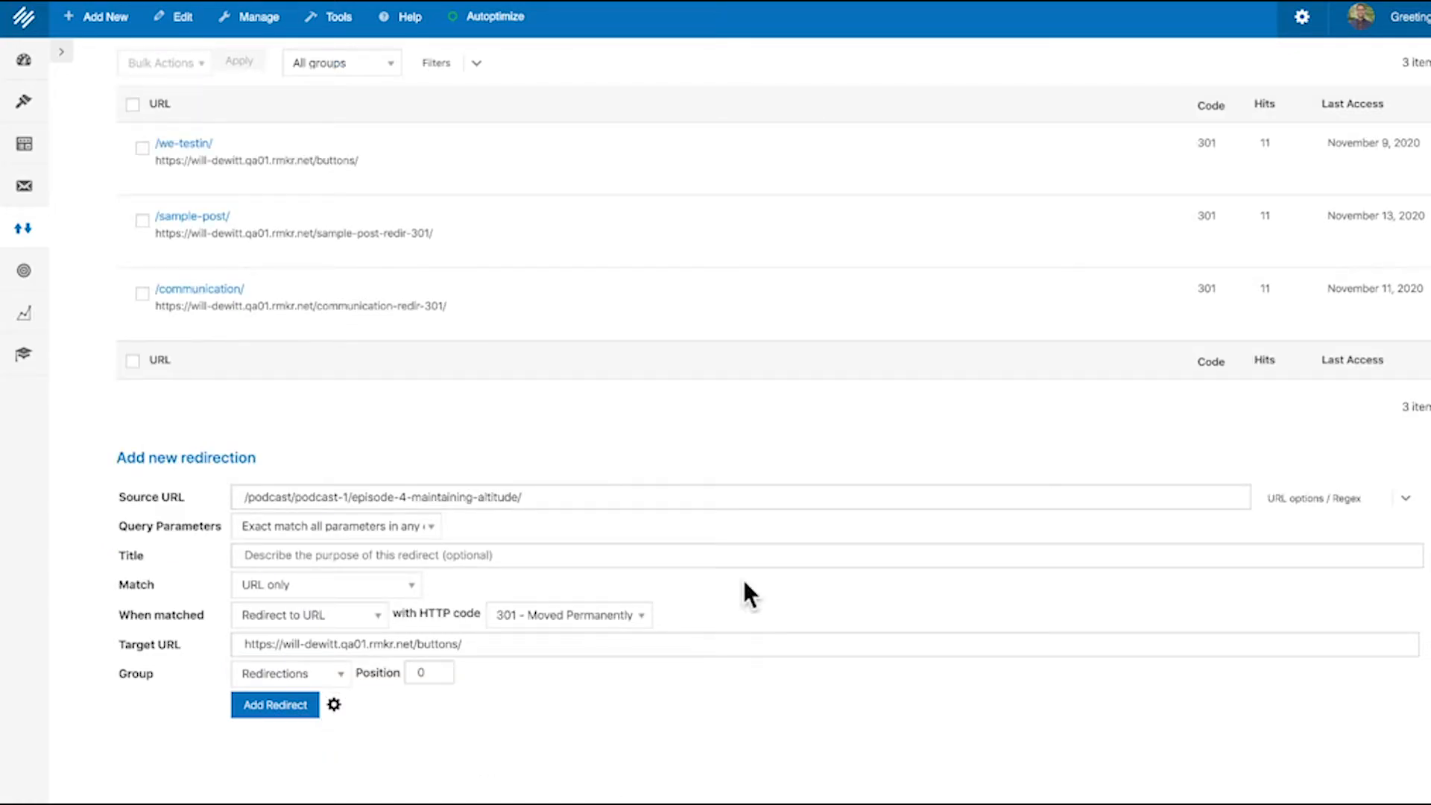
click(639, 615)
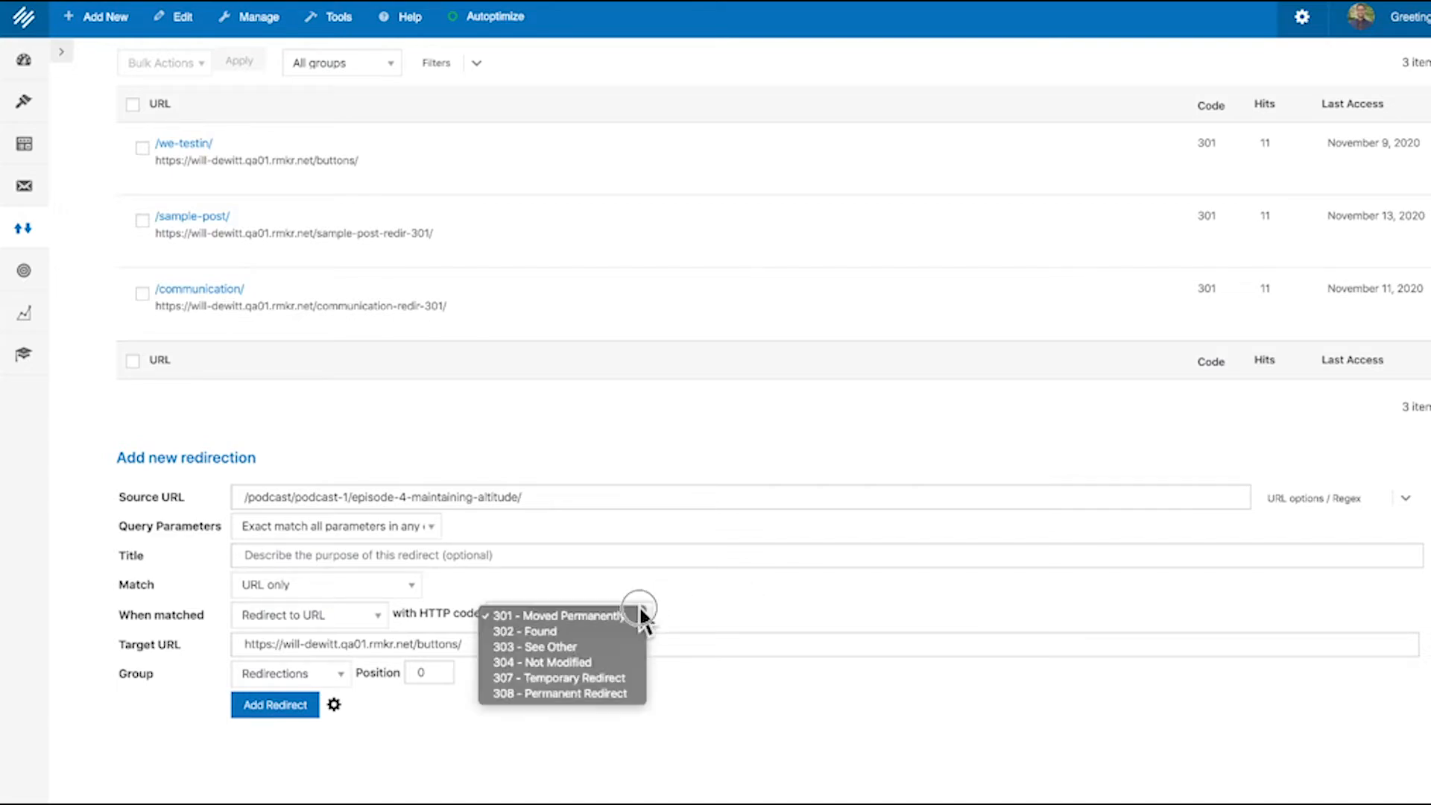
click(731, 585)
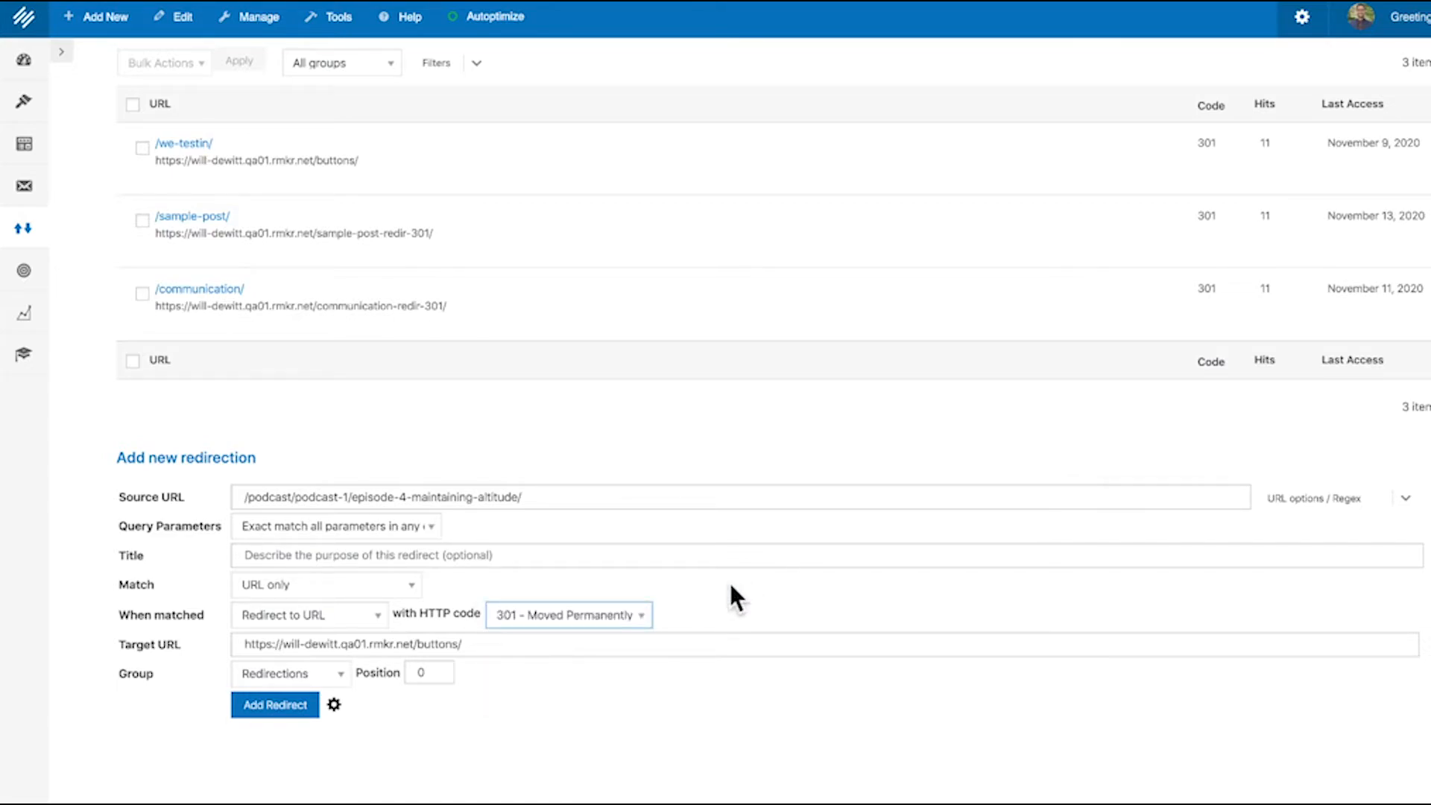
click(358, 615)
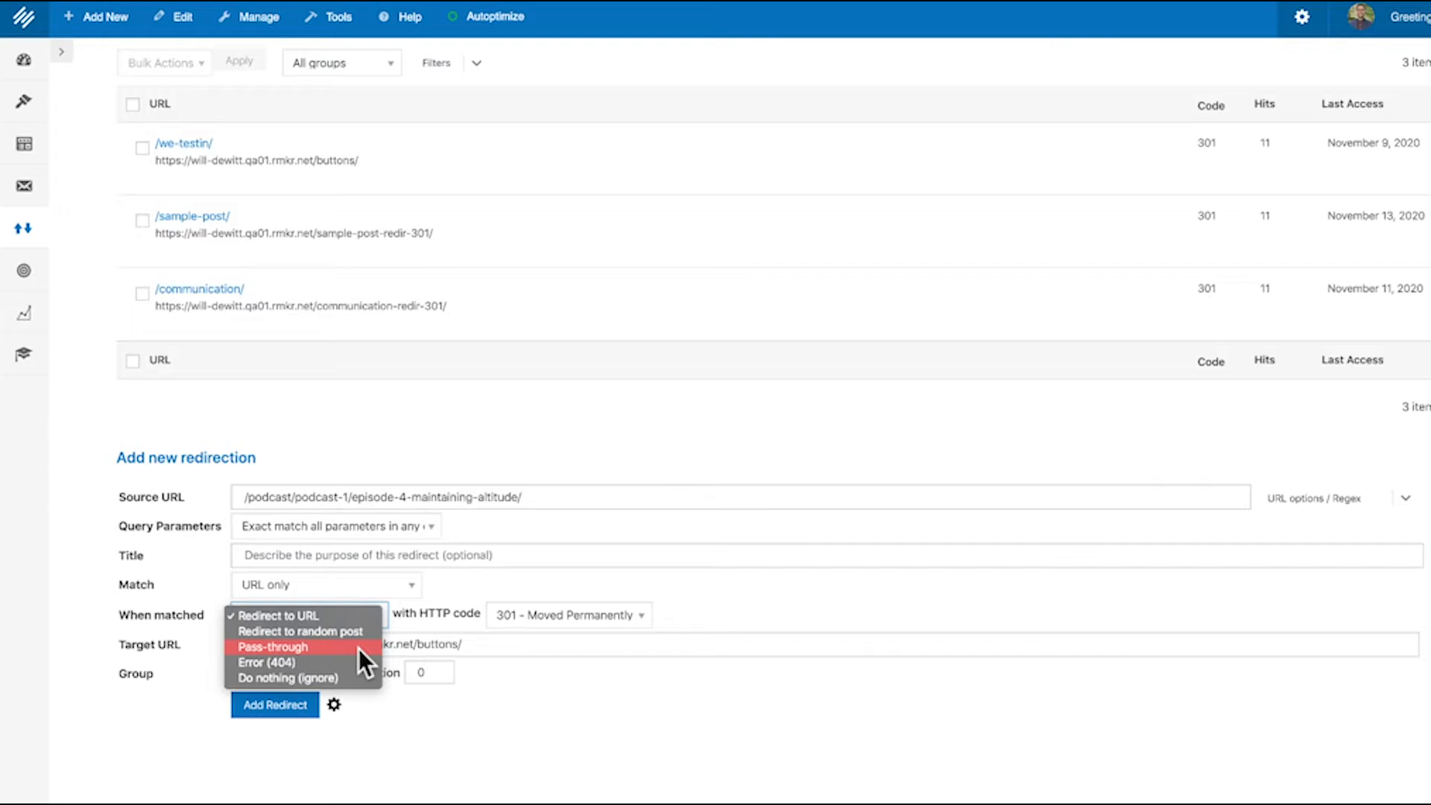
click(636, 592)
click(322, 613)
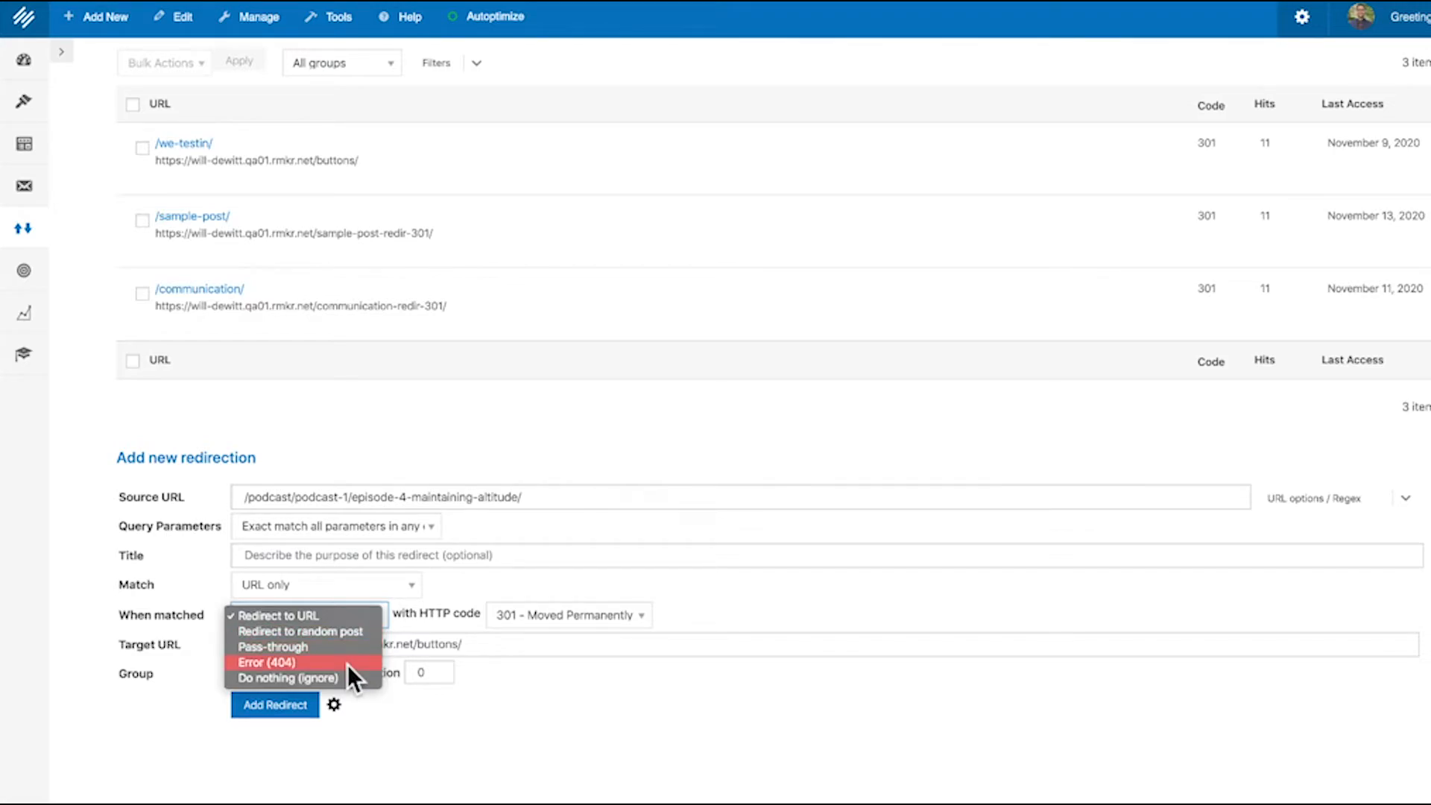
click(566, 687)
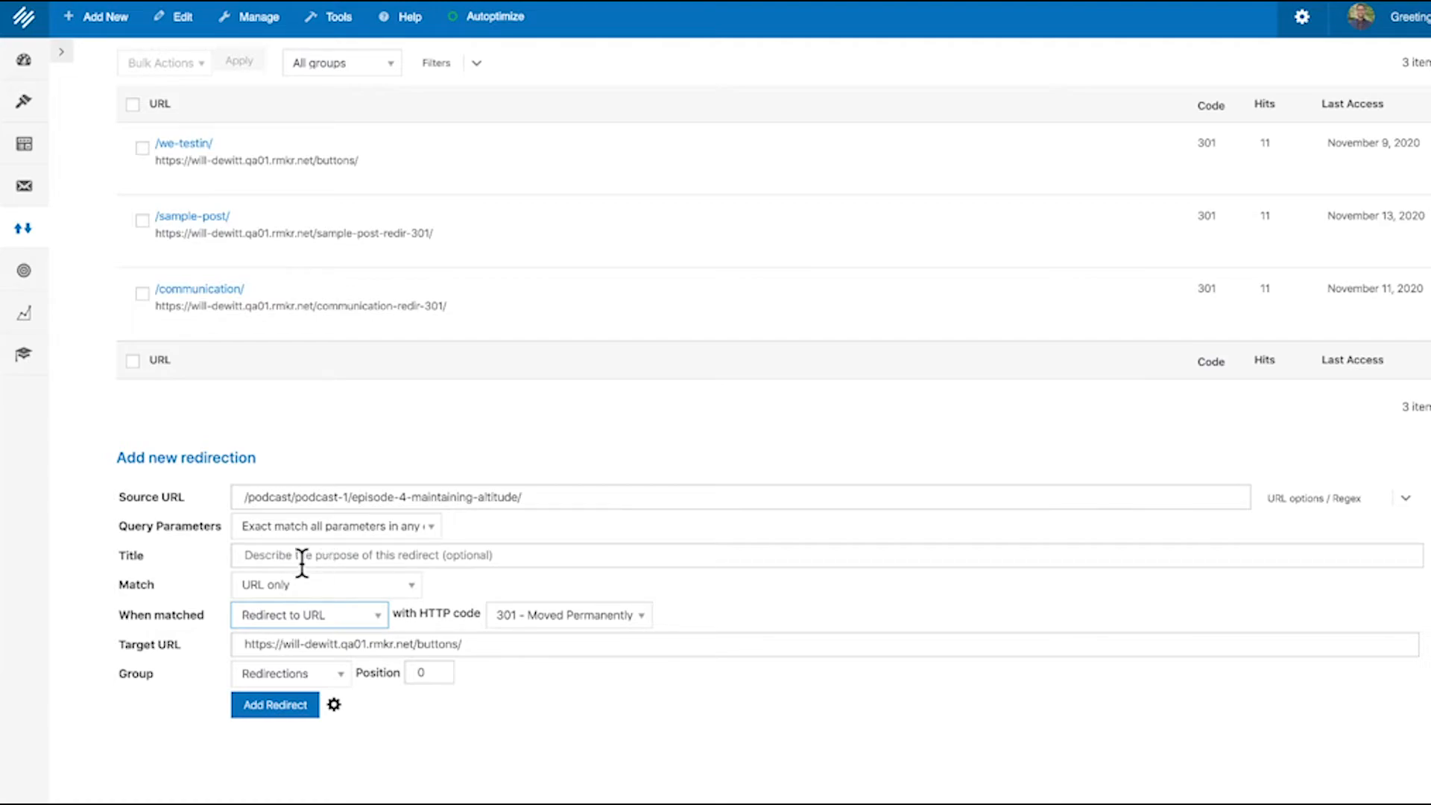
Step: Set the new redirection's match type to URL and login status
click(309, 586)
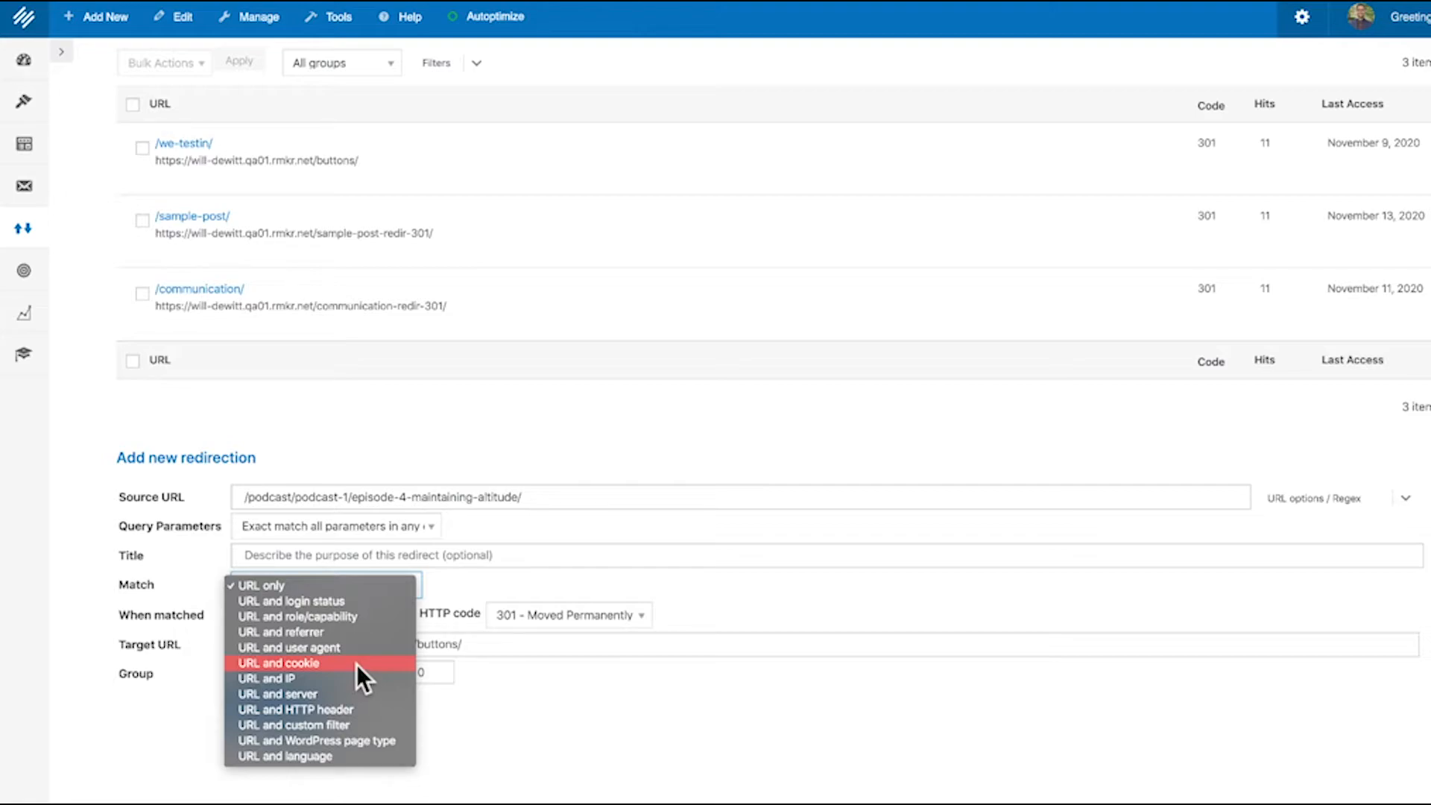
click(328, 602)
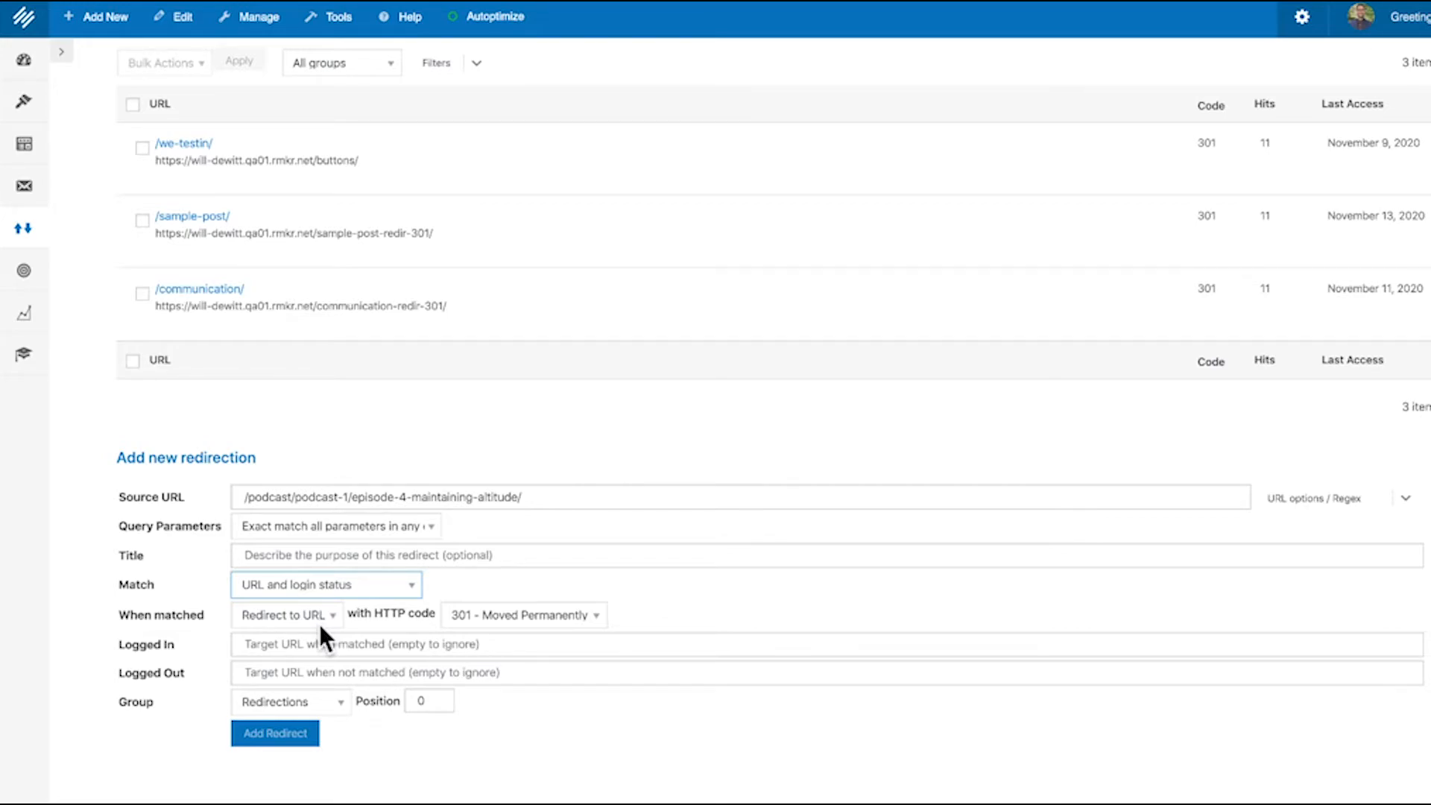
Step: Review the redirect groups and the options for adding a new group
scroll(411, 320, up, 3)
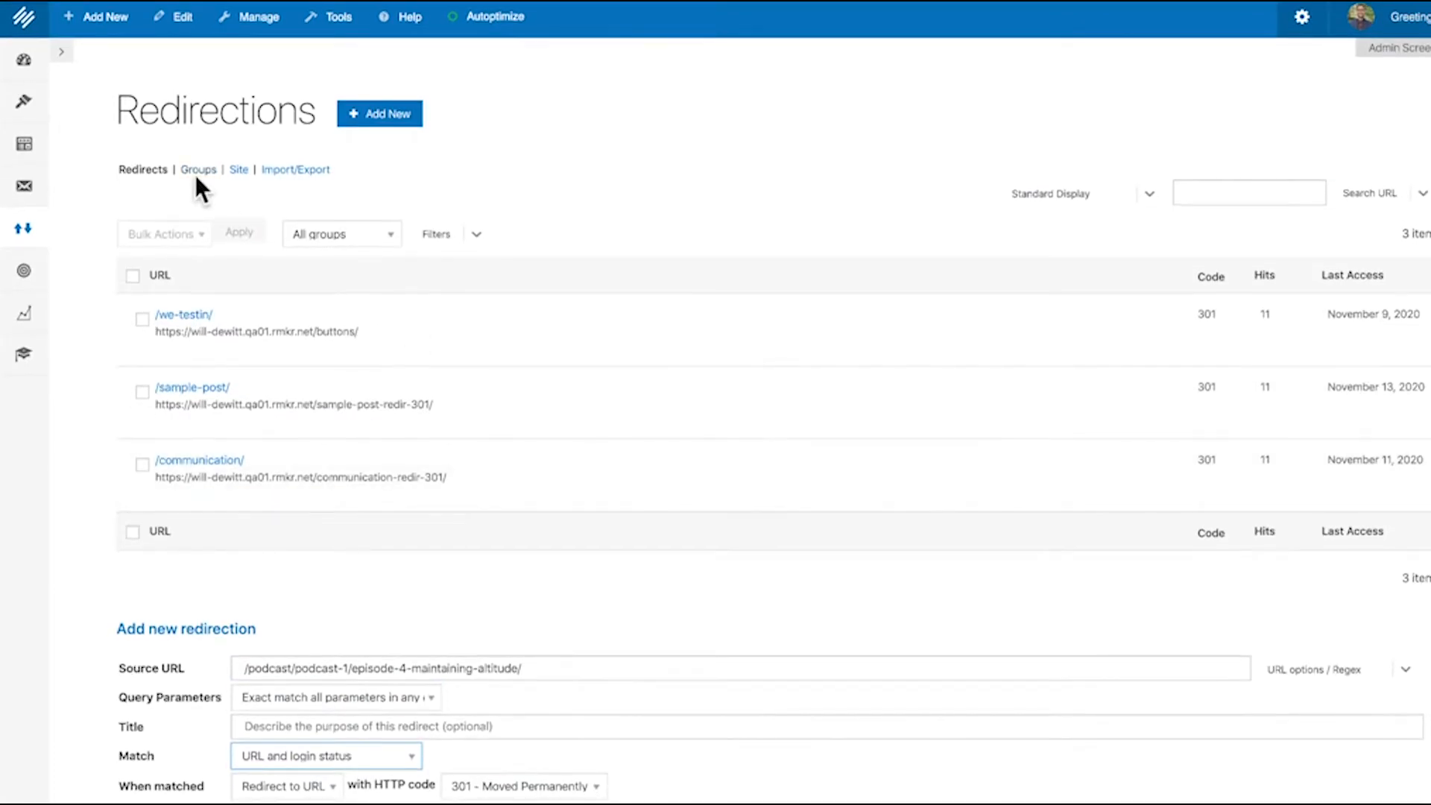
click(197, 171)
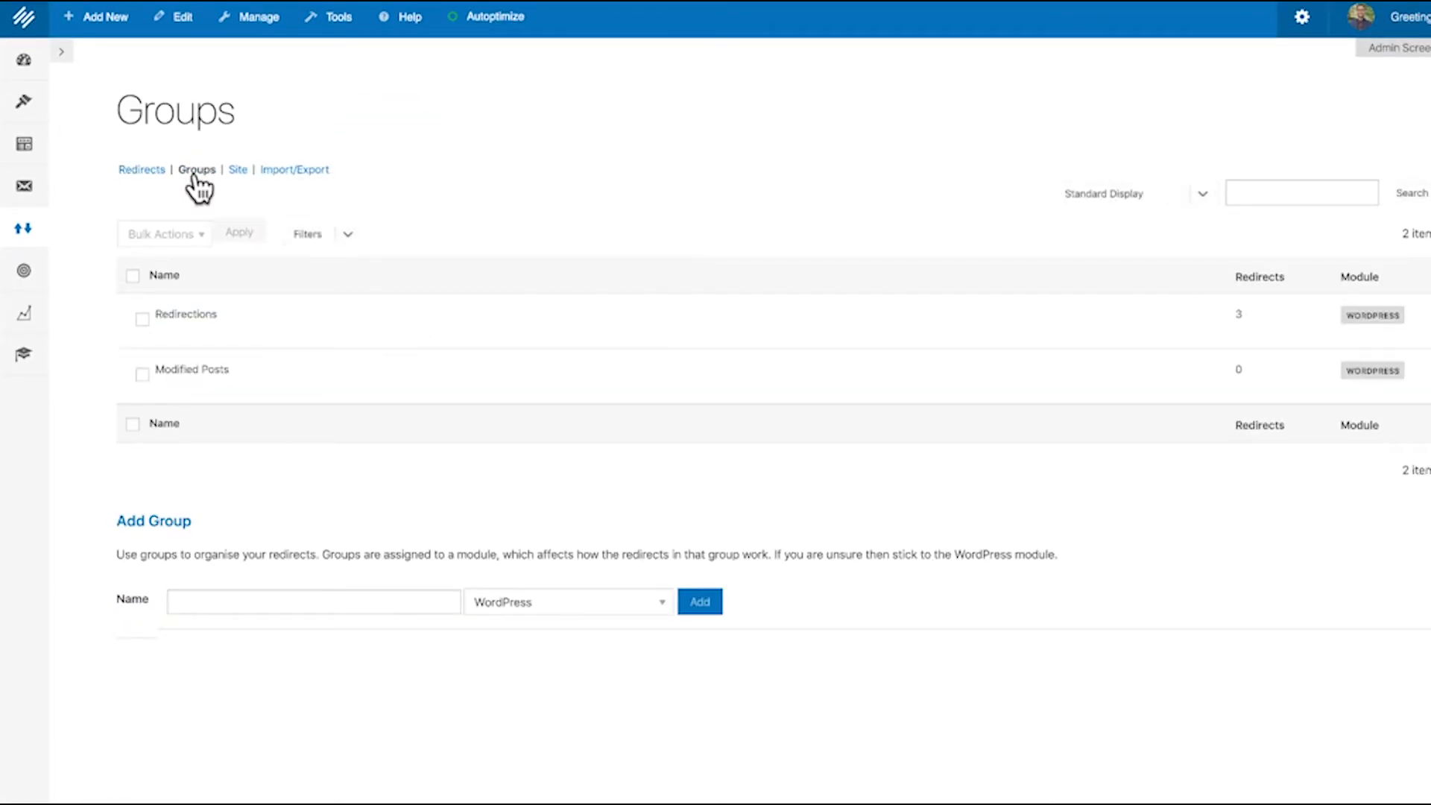
scroll(396, 321, down, 1)
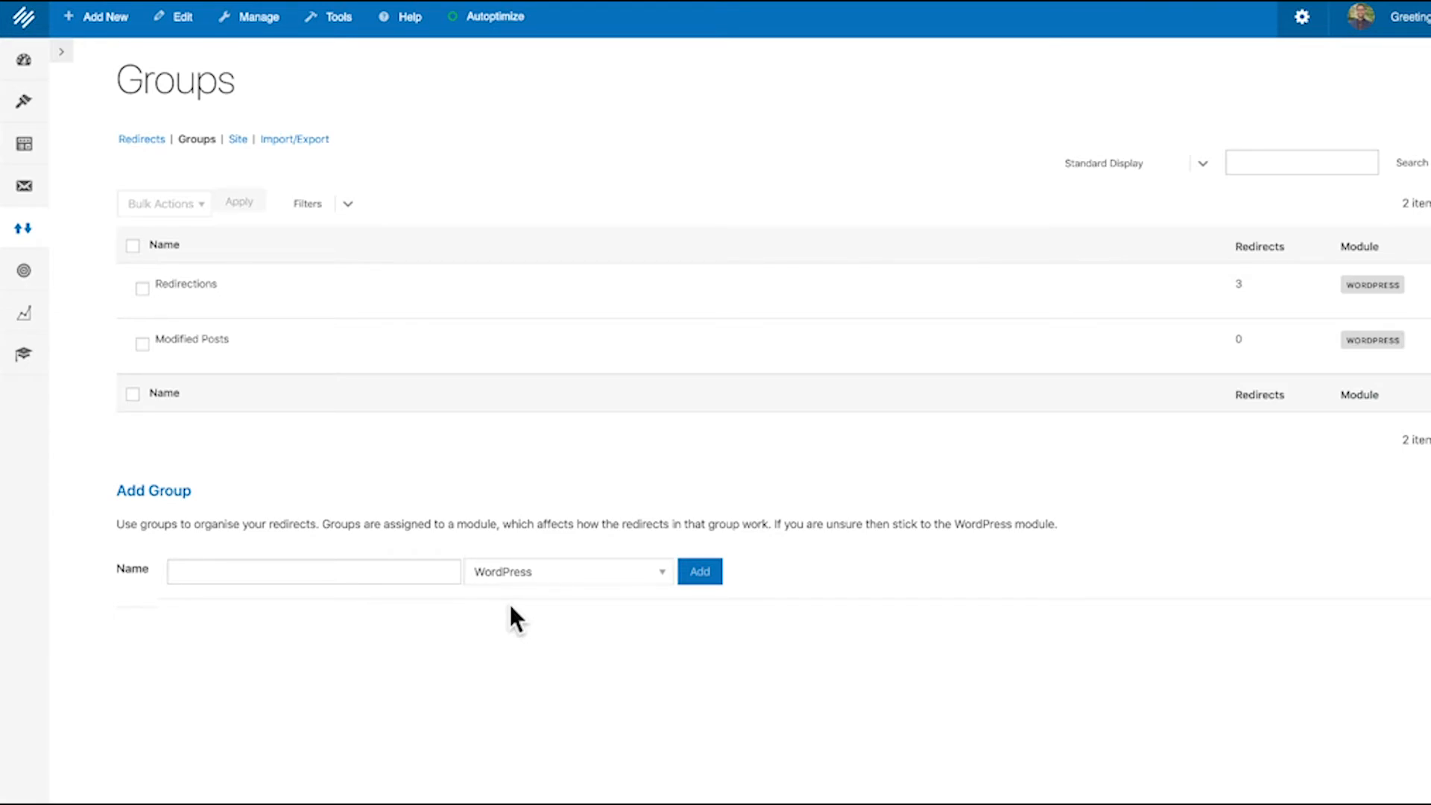
Step: Review the site-wide relocation, alias, canonical and header settings, and the redirect import and export options
click(237, 140)
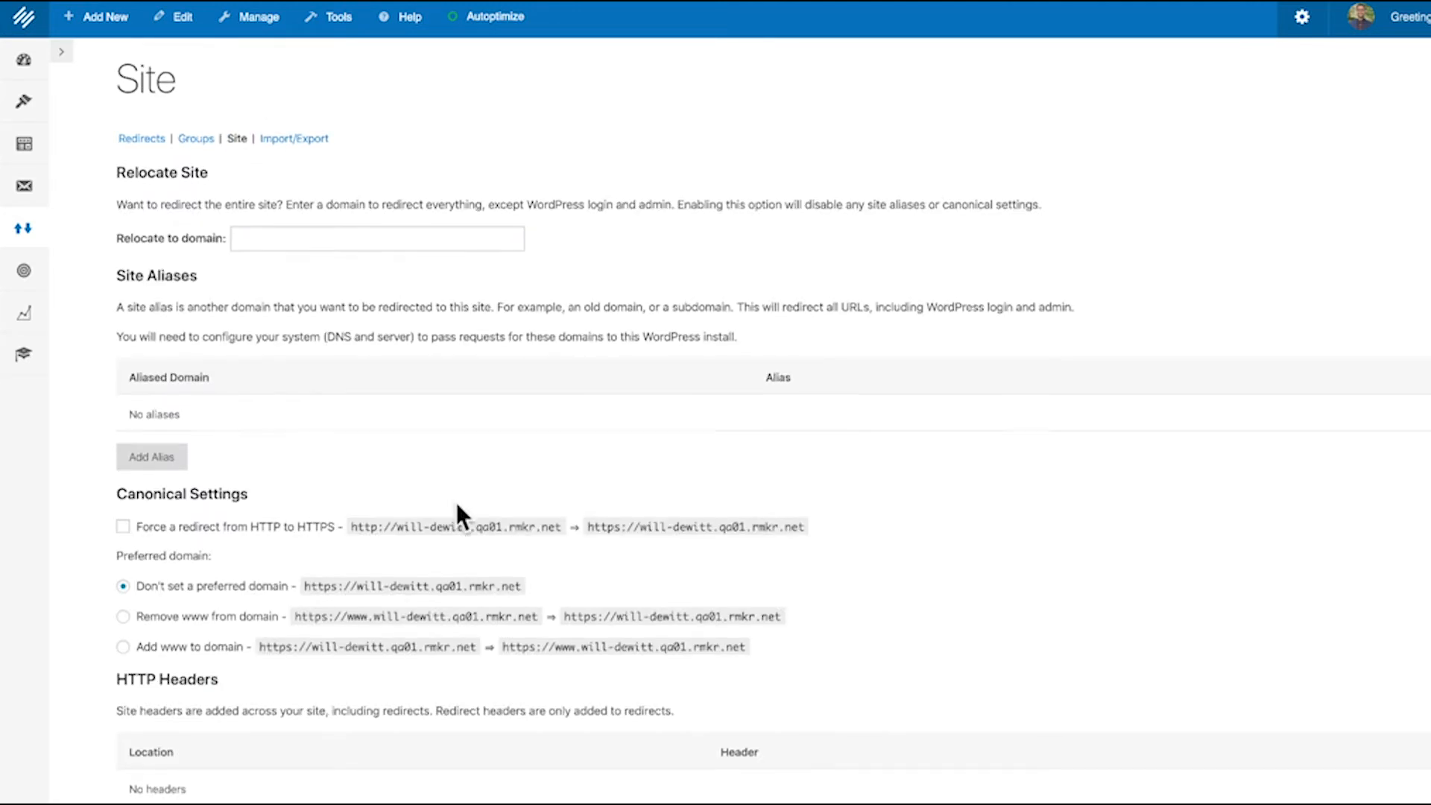
scroll(458, 505, down, 2)
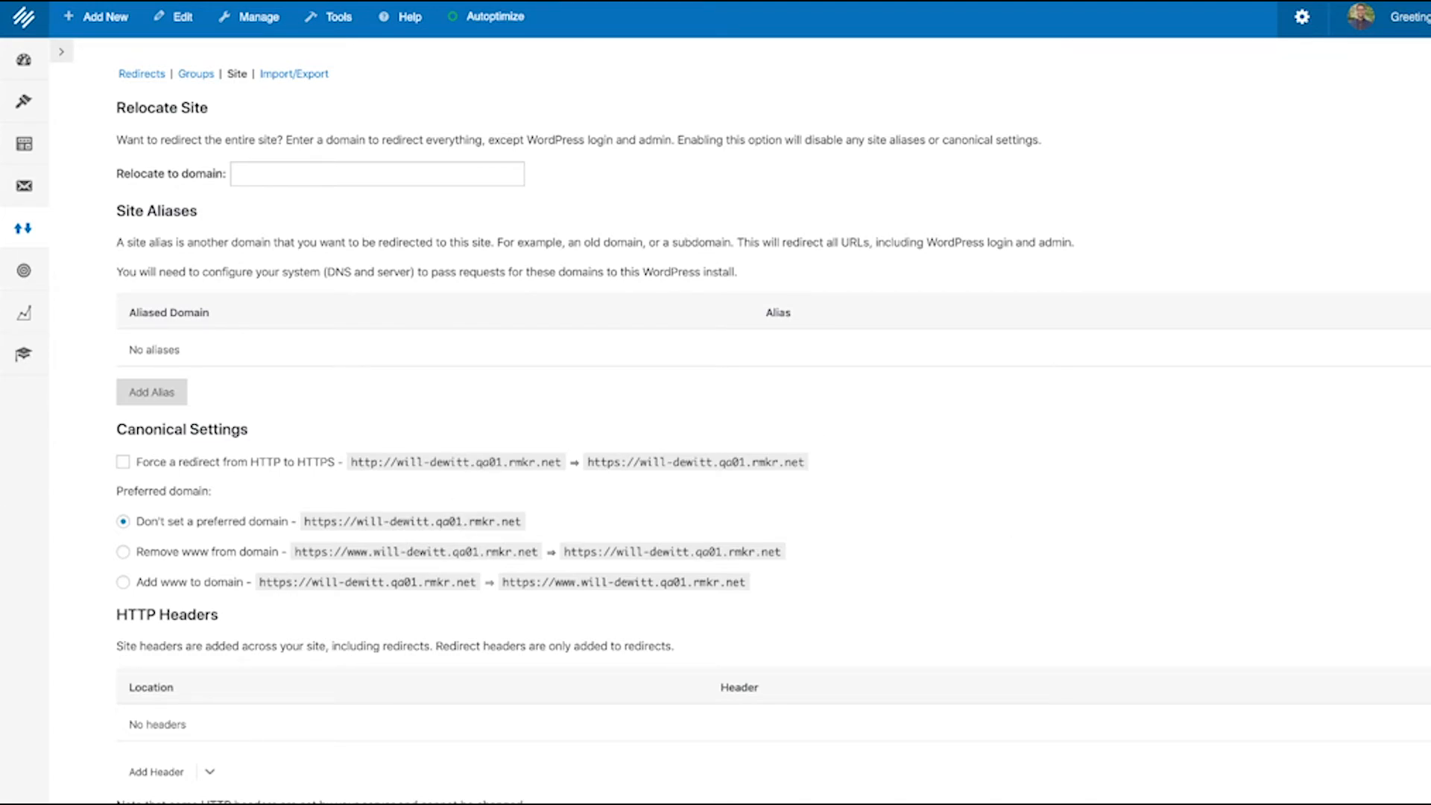
click(270, 74)
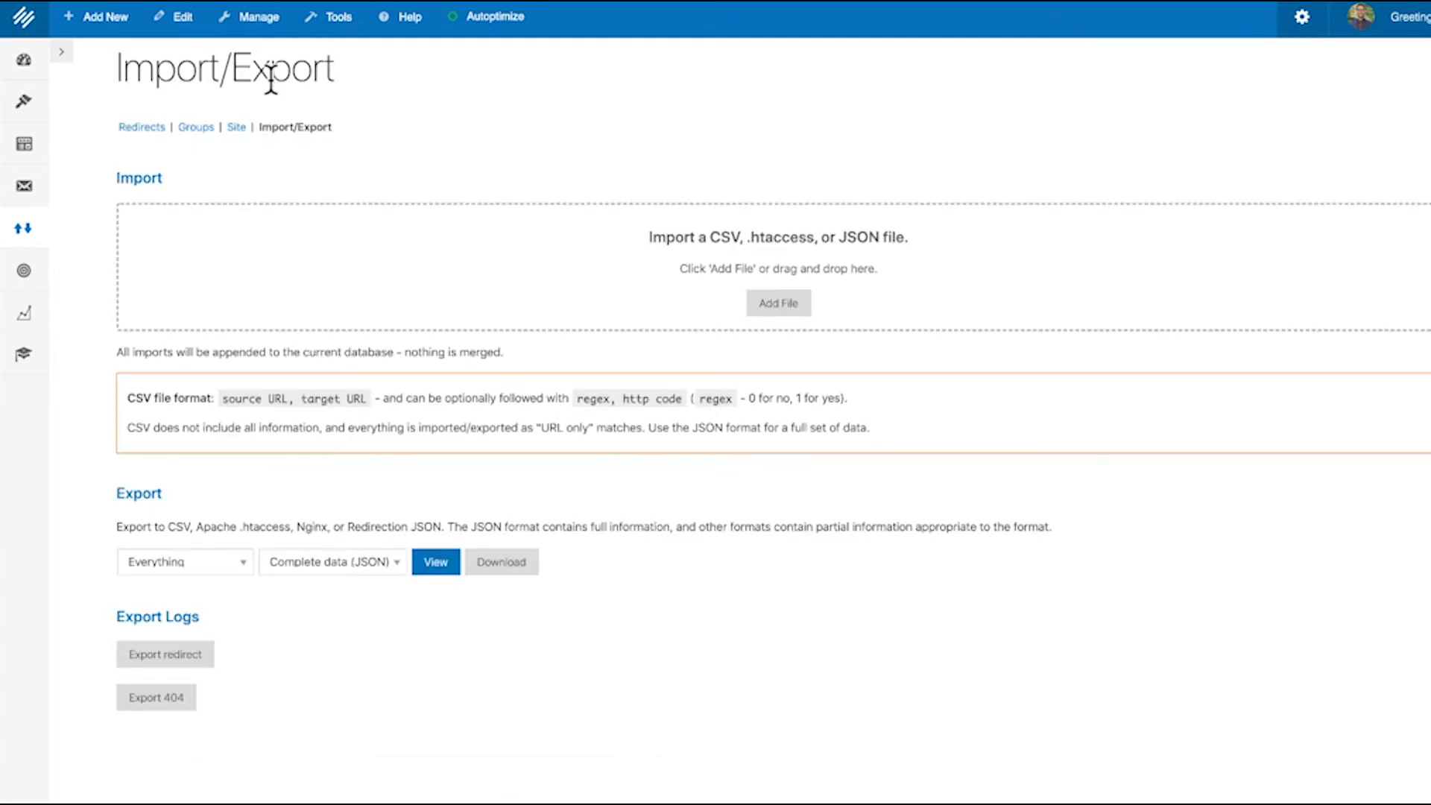
scroll(378, 270, down, 2)
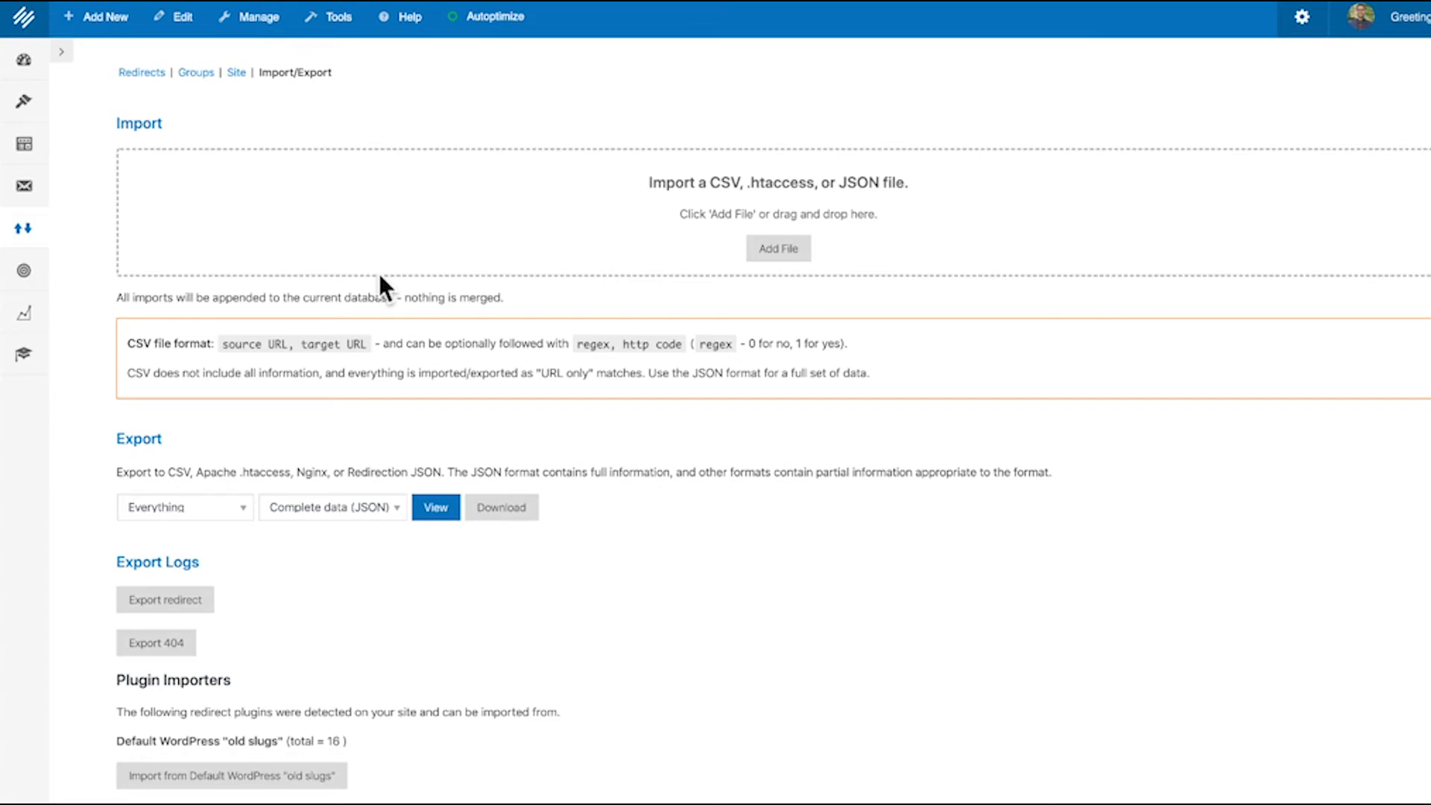
Step: Return to the list of redirects and review its search scopes and column display options
click(149, 72)
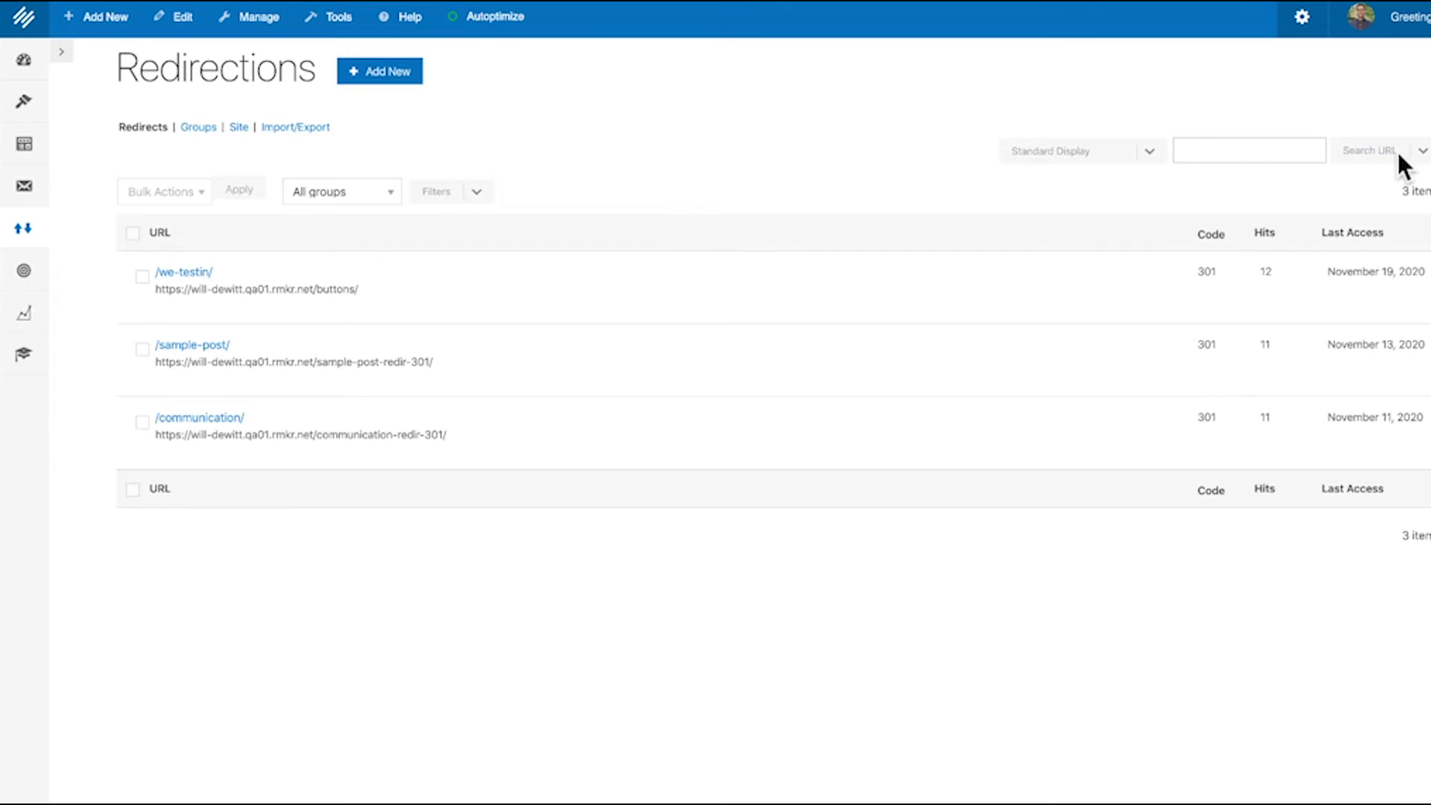
click(1421, 147)
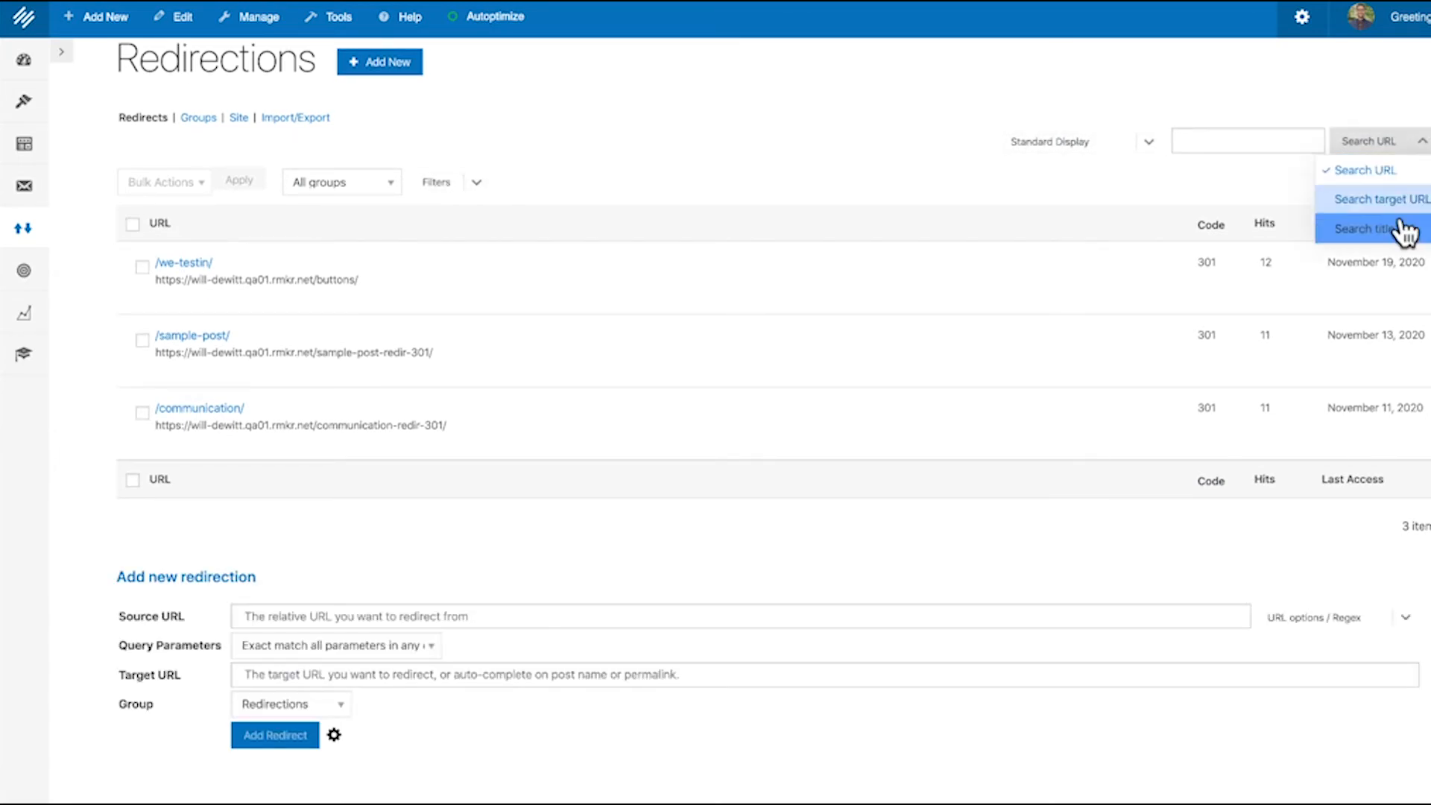
click(1150, 143)
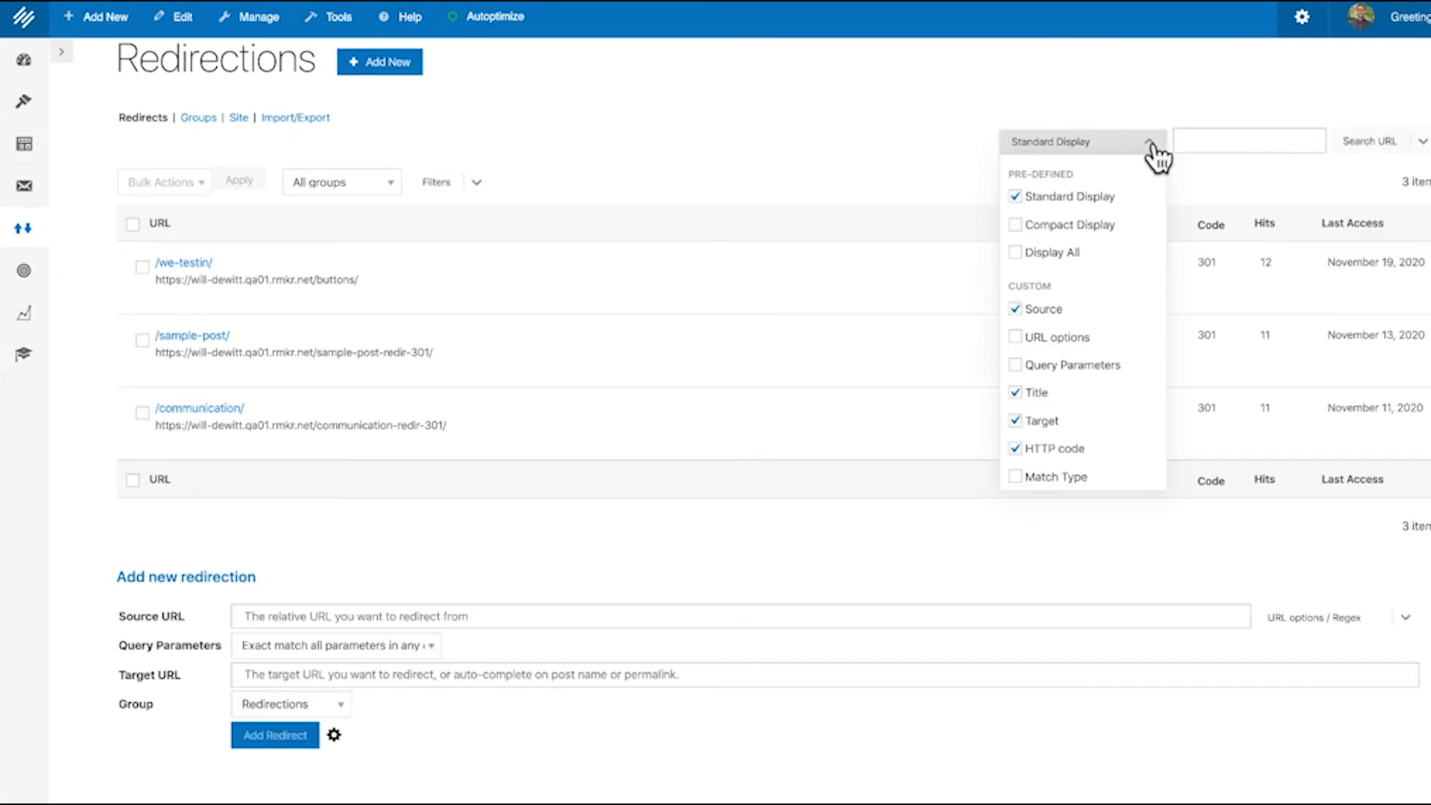
scroll(1096, 312, down, 5)
scroll(1097, 312, up, 3)
scroll(1096, 312, up, 2)
click(950, 163)
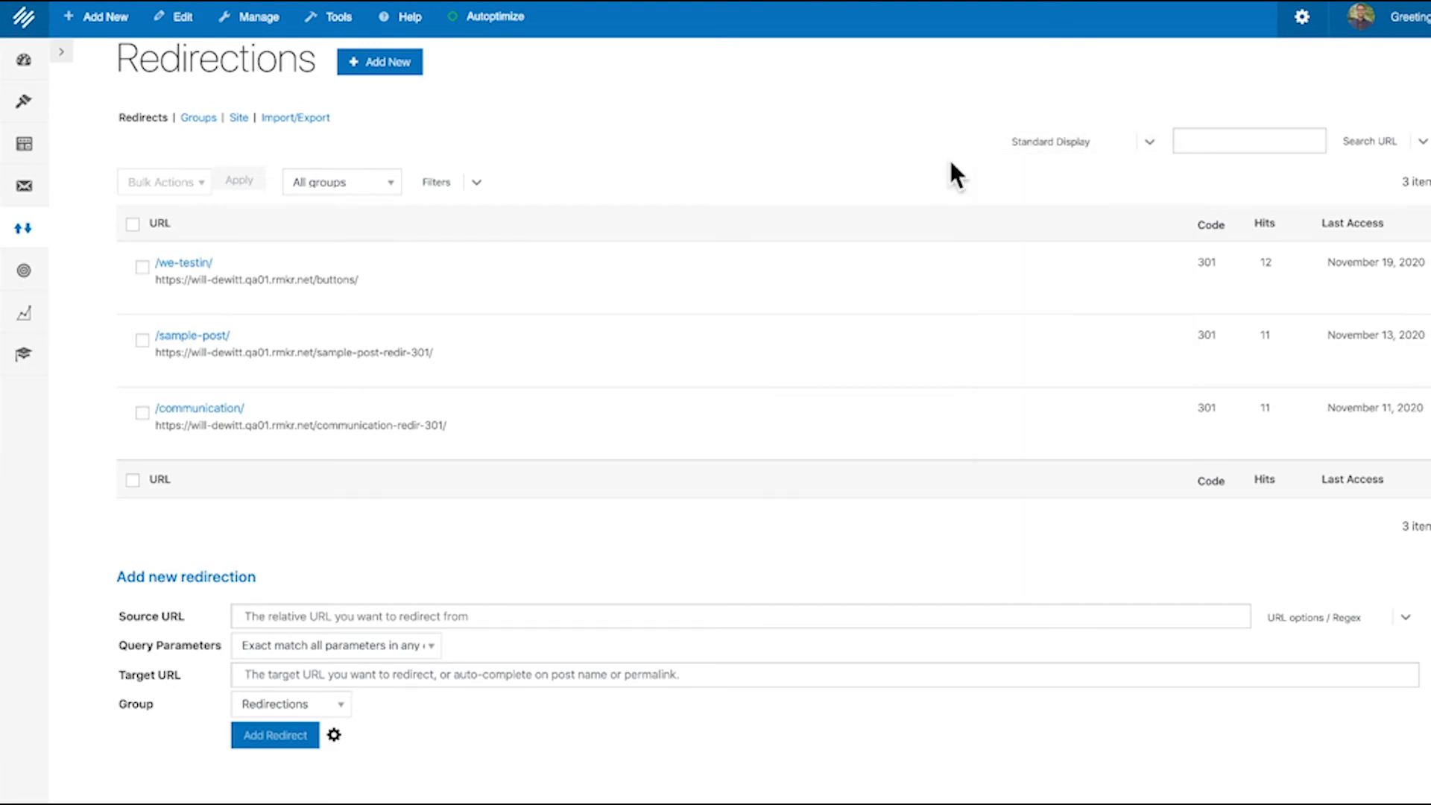